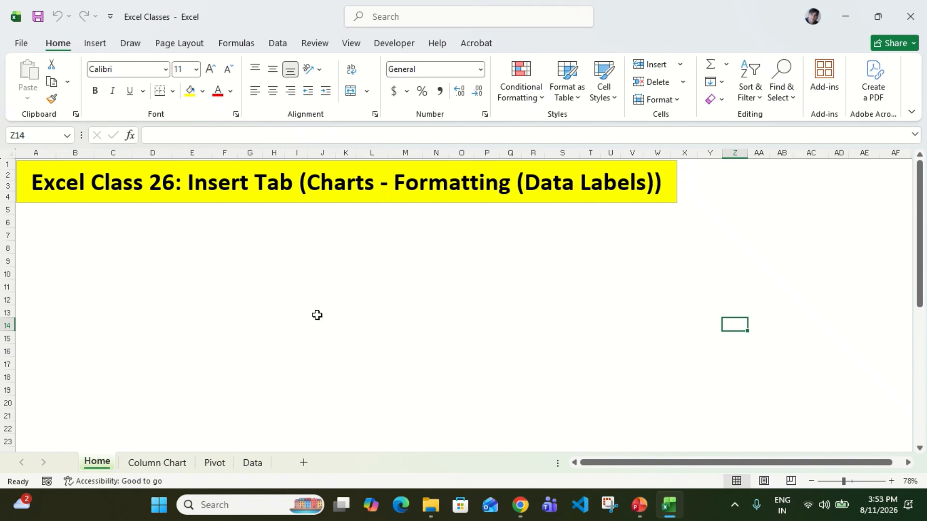
# Insert the recommended Clustered Column chart from the whole Product, Fruit and Vegetables table on the Column Chart sheet.
pyautogui.click(176, 464)
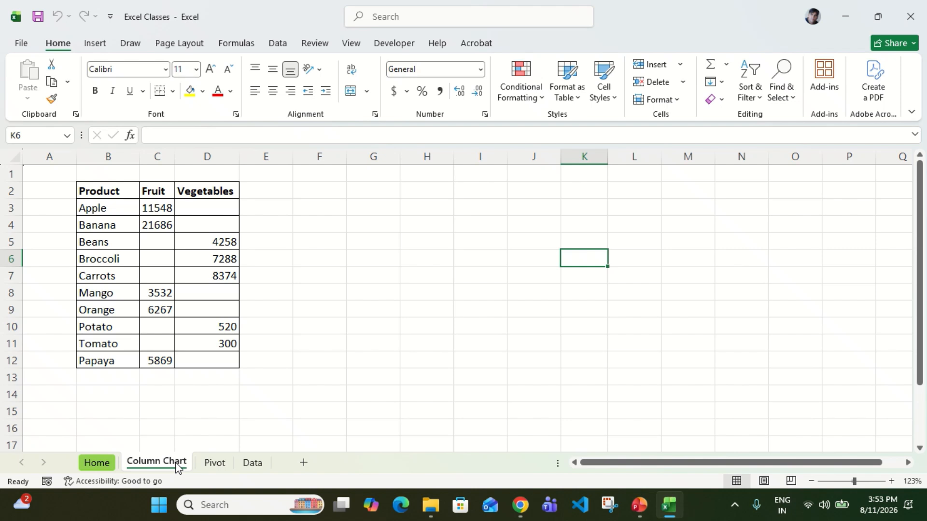
pyautogui.click(411, 328)
pyautogui.click(98, 193)
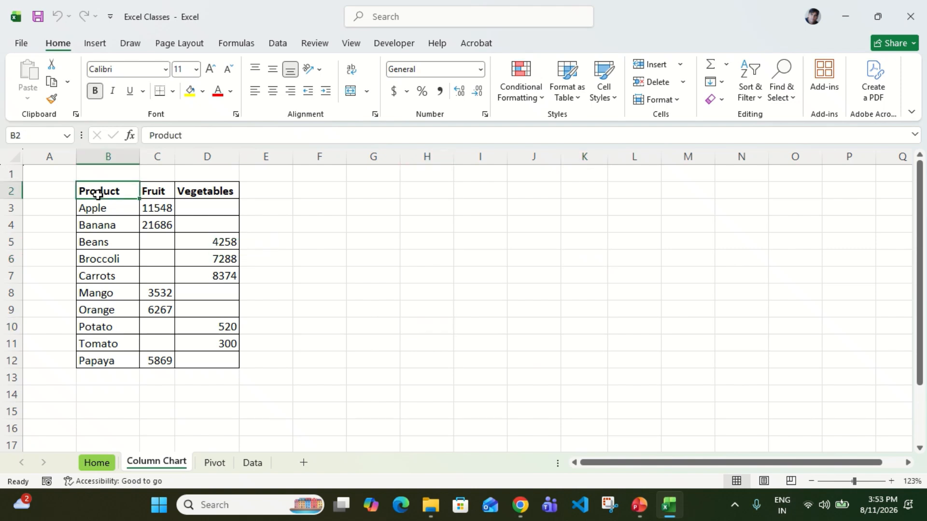
pyautogui.hotkey('ctrl', 'shift', 'Right')
pyautogui.hotkey('ctrl', 'shift', 'Down')
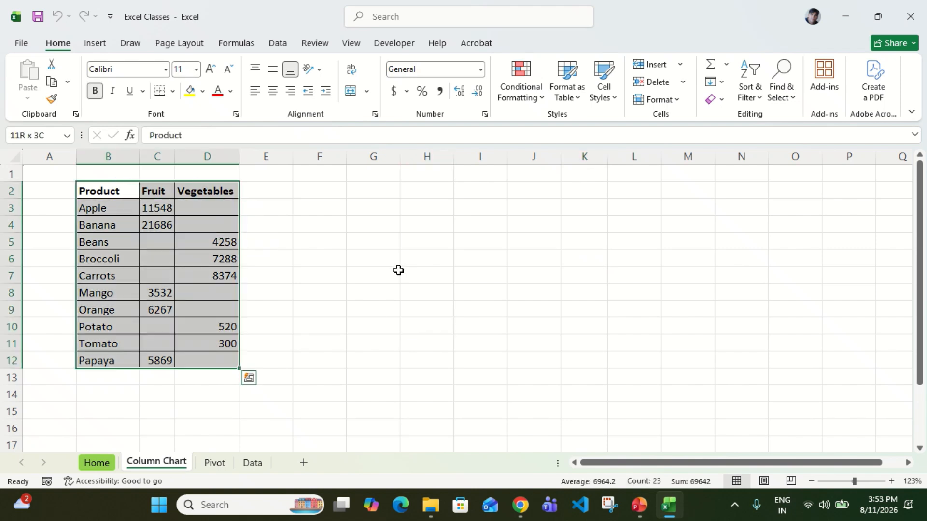
pyautogui.click(104, 52)
pyautogui.click(372, 87)
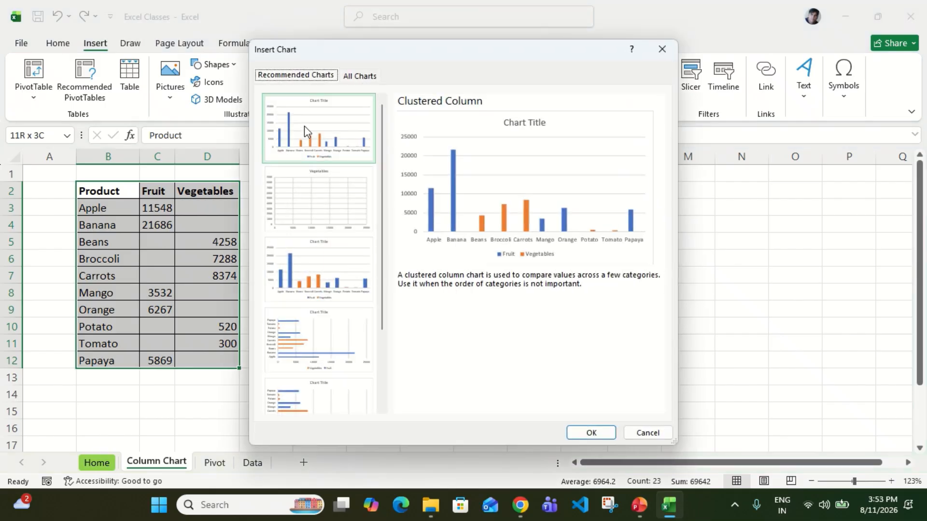
pyautogui.click(590, 432)
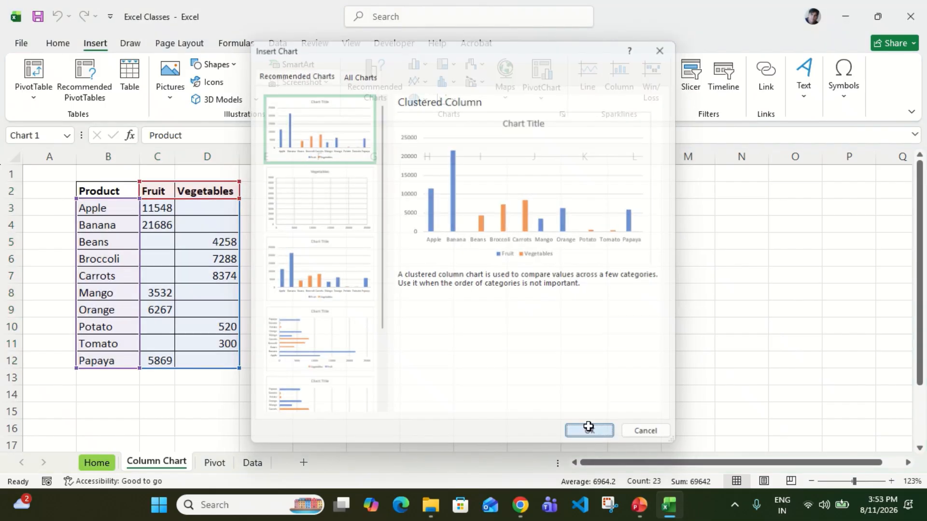
# Shrink the chart to about 2.67" high by 4.62" wide and place it beside the data table, around columns F to L.
pyautogui.moveTo(528, 195); pyautogui.dragTo(547, 188)
pyautogui.moveTo(285, 179); pyautogui.dragTo(317, 206)
pyautogui.moveTo(553, 211); pyautogui.dragTo(532, 207)
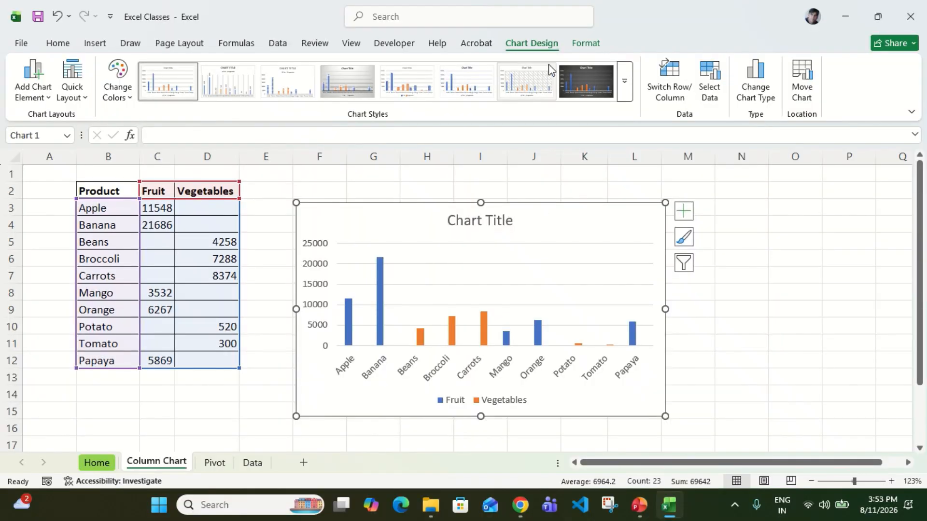
pyautogui.click(587, 45)
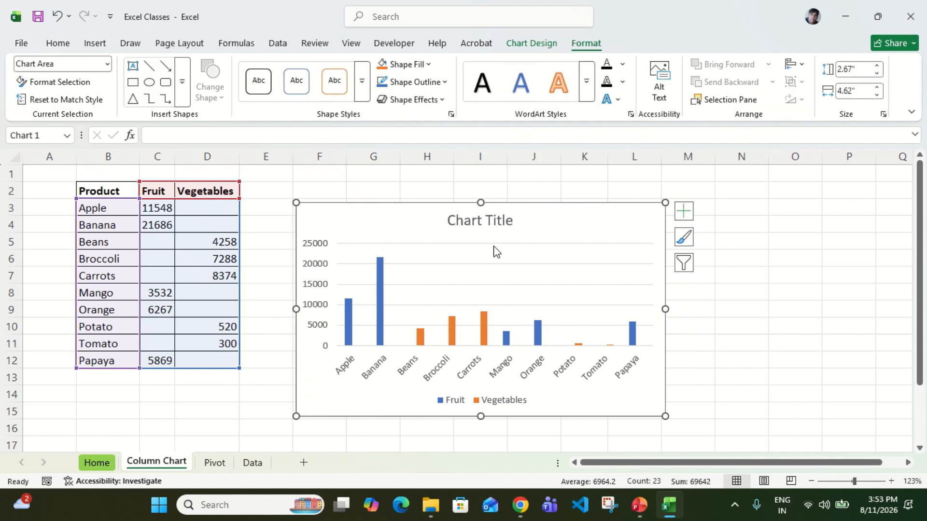
pyautogui.click(542, 49)
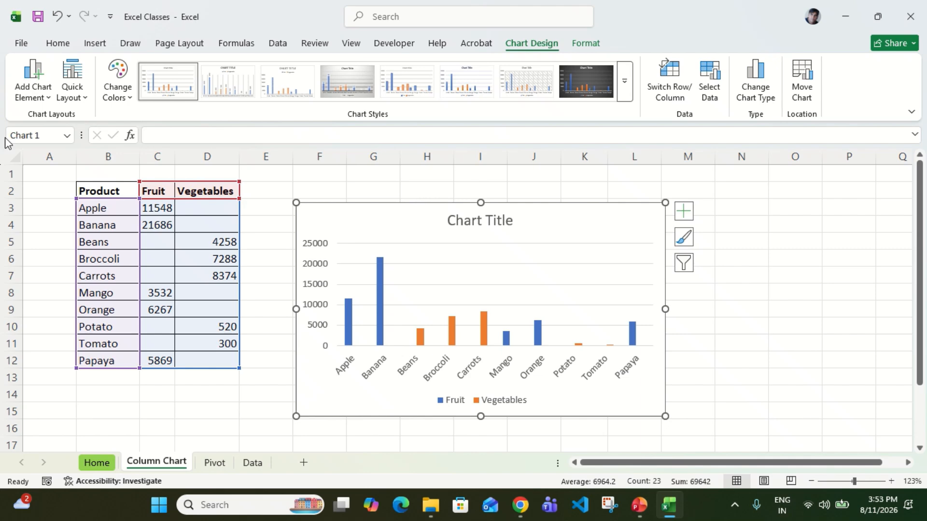
pyautogui.click(46, 97)
pyautogui.moveTo(69, 179)
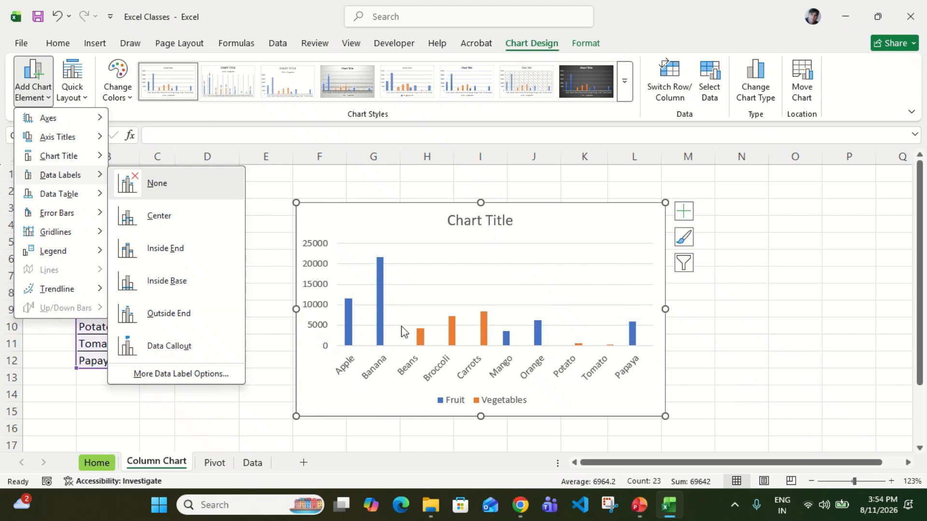
# Add plain data labels to the Fruit series columns in the chart.
pyautogui.rightClick(381, 317)
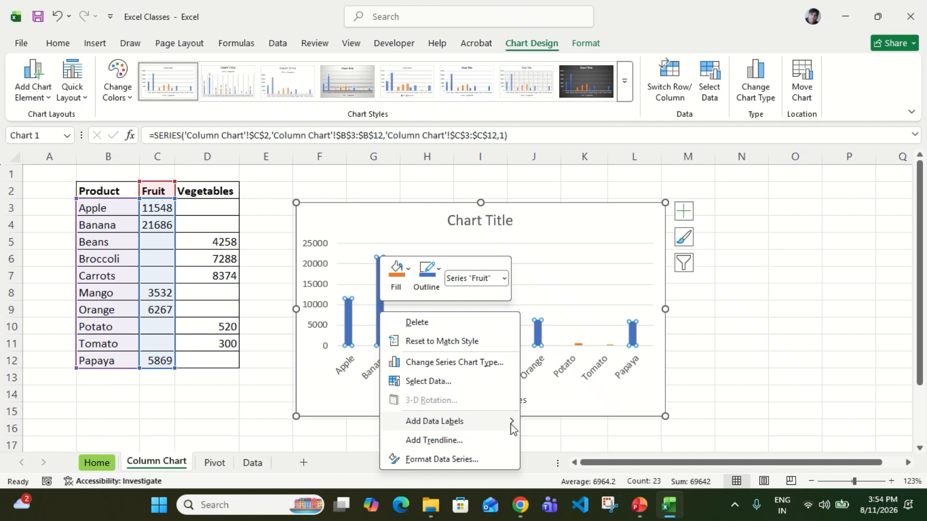
pyautogui.moveTo(511, 425)
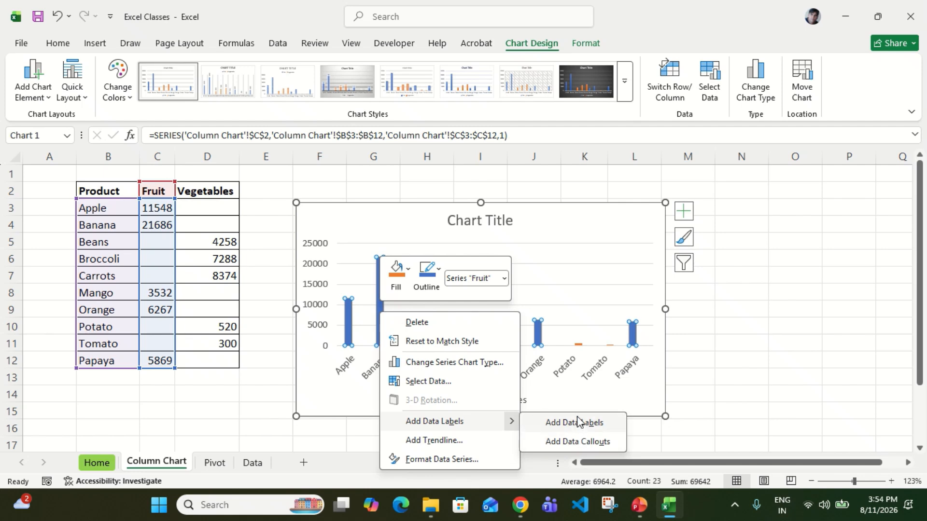
pyautogui.click(563, 422)
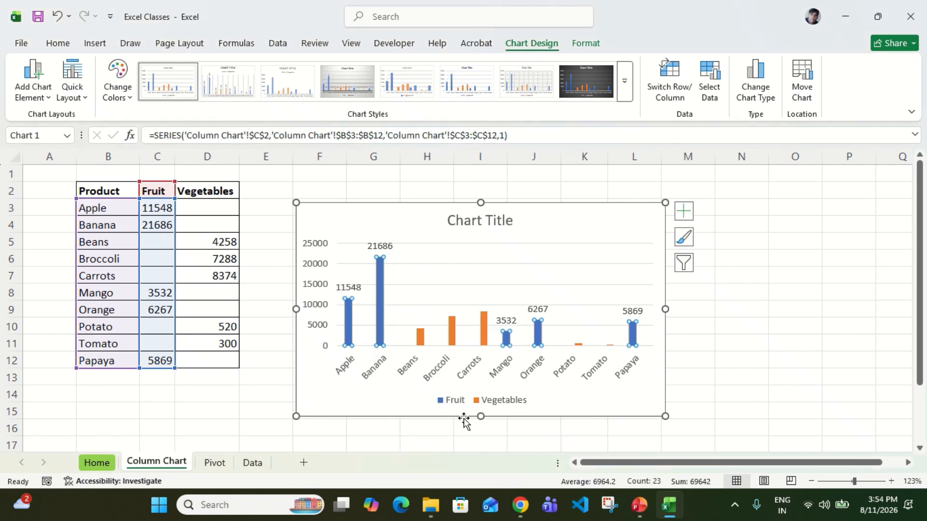
pyautogui.moveTo(382, 302)
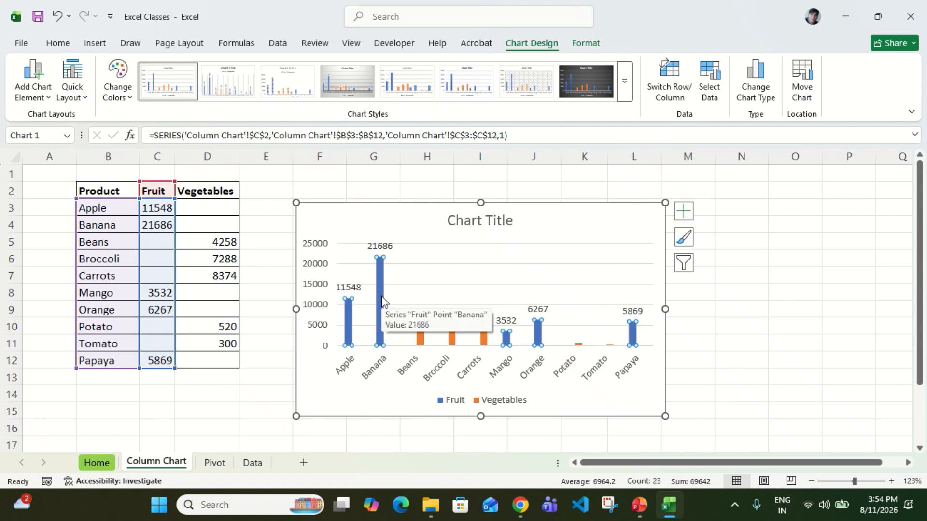
pyautogui.rightClick(378, 299)
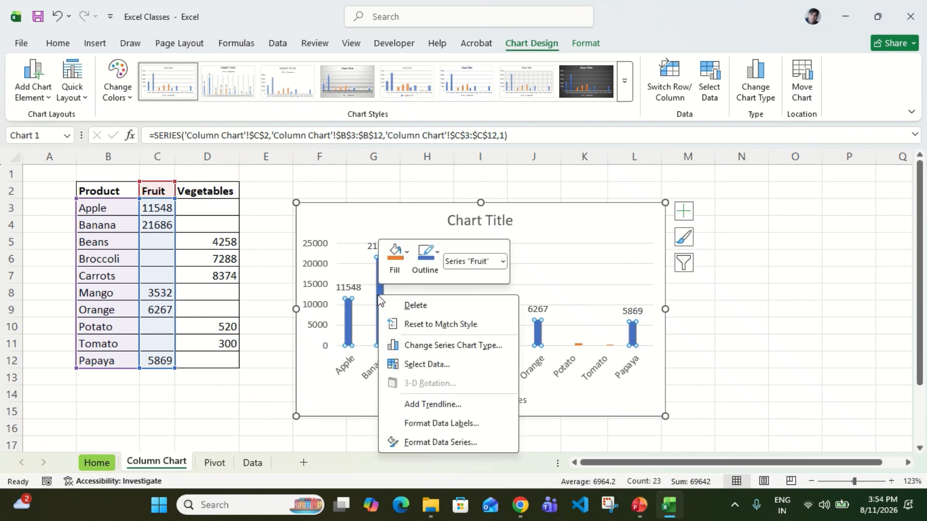
pyautogui.click(592, 427)
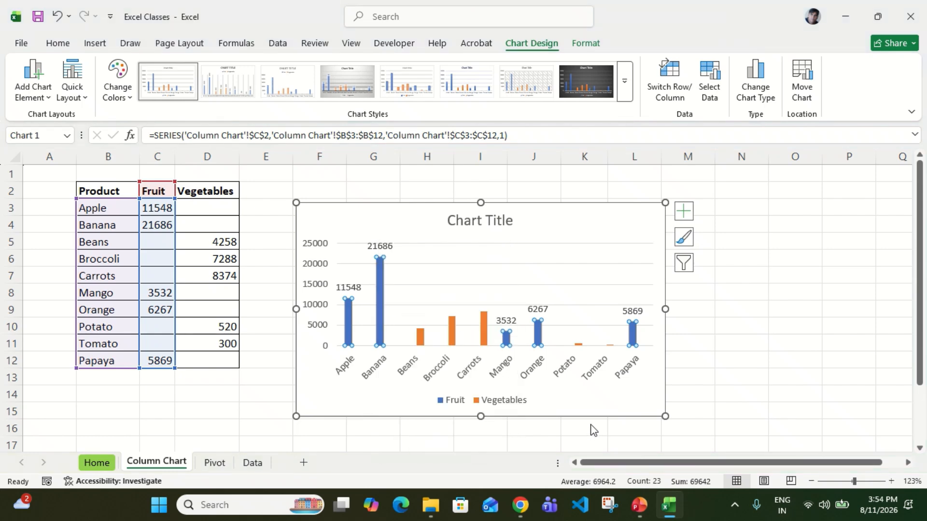
# Add plain data labels to the Vegetables series columns, then deselect the chart.
pyautogui.rightClick(452, 335)
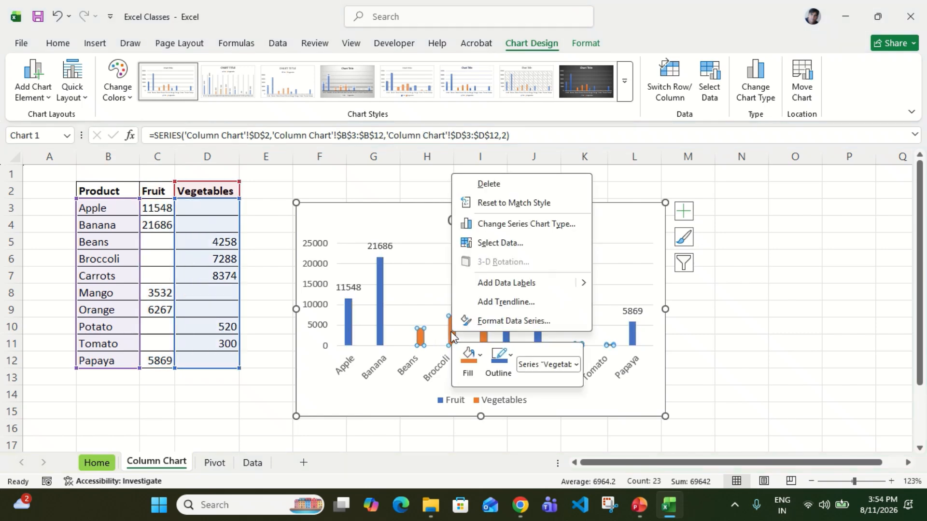
pyautogui.click(532, 285)
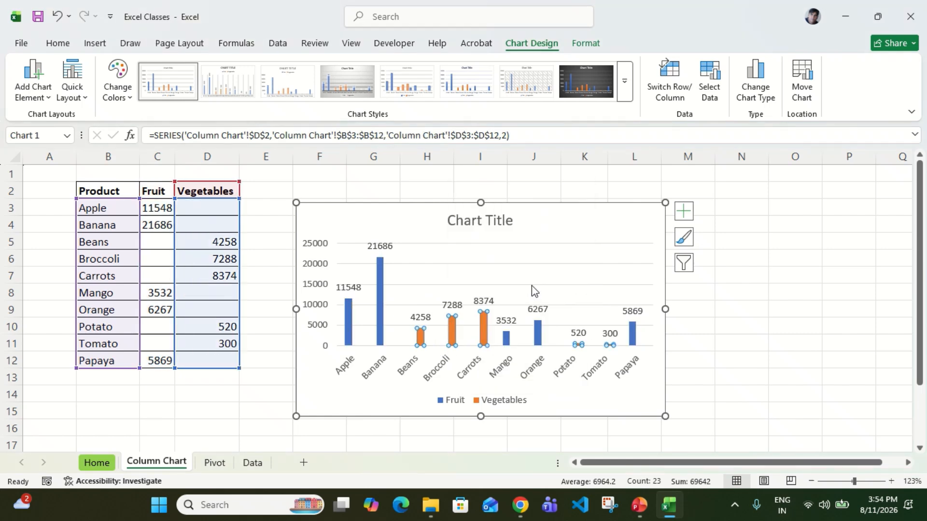
pyautogui.click(713, 373)
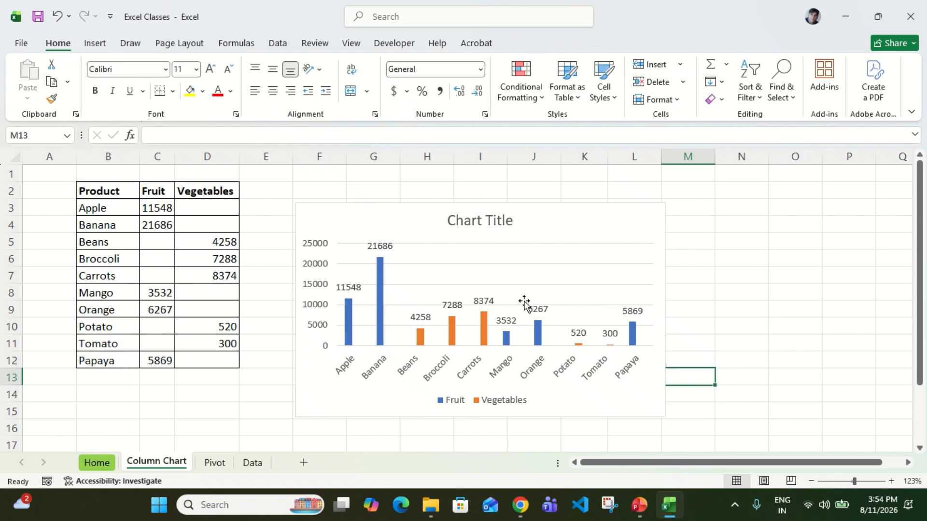
# Format the Fruit series' data labels to include the category name and series name along with the value.
pyautogui.click(383, 249)
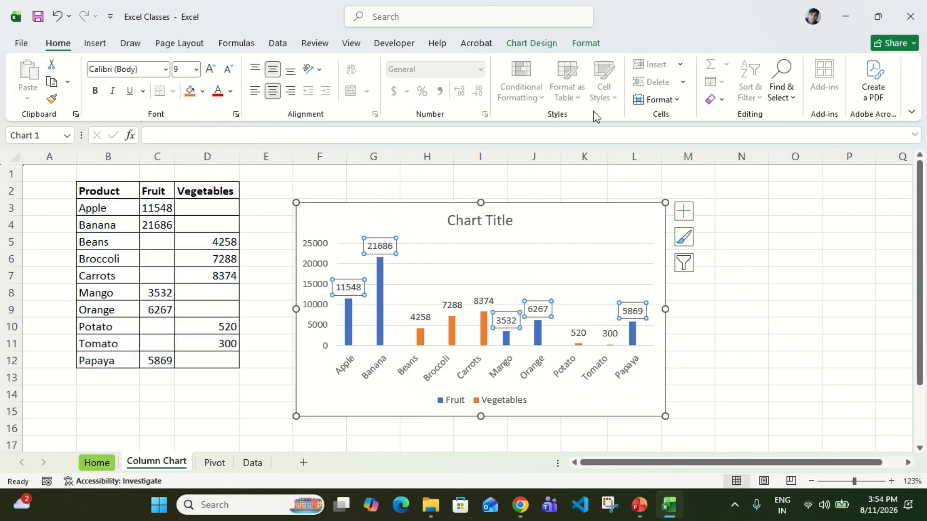
pyautogui.click(592, 43)
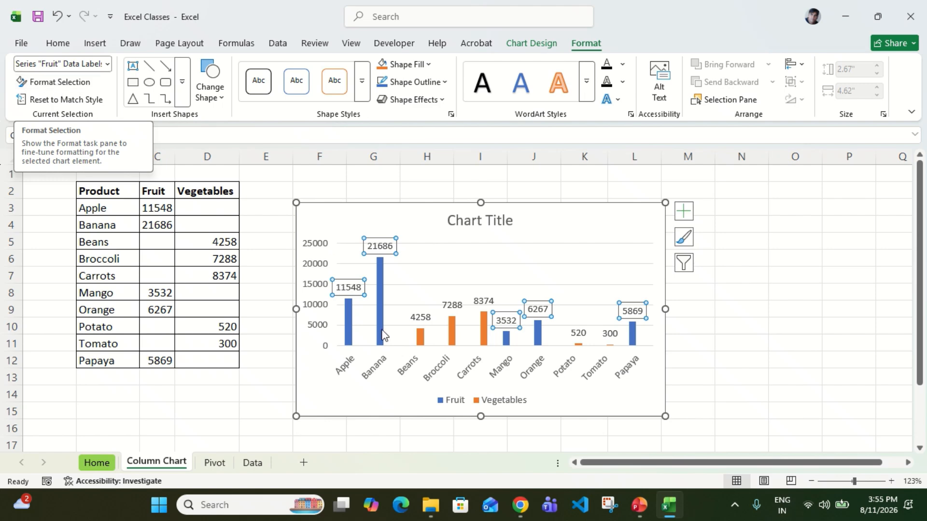
pyautogui.rightClick(379, 249)
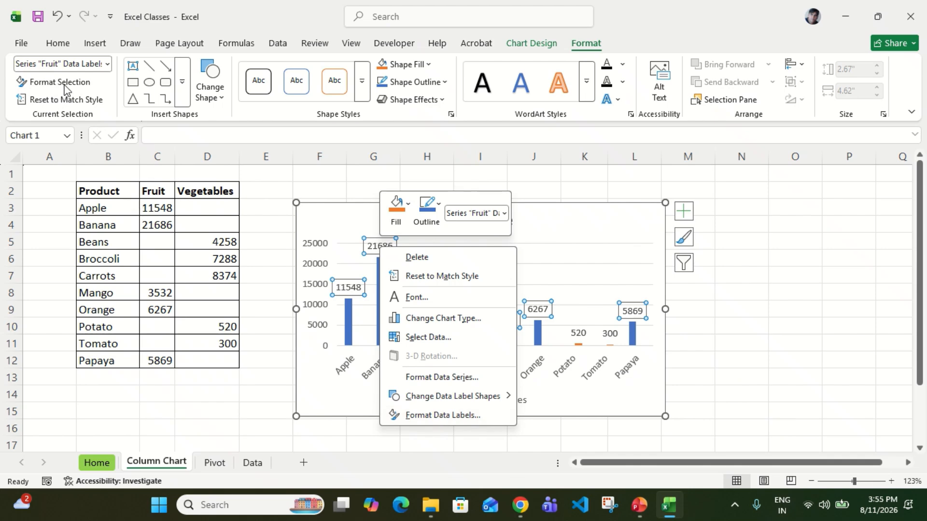
pyautogui.click(344, 381)
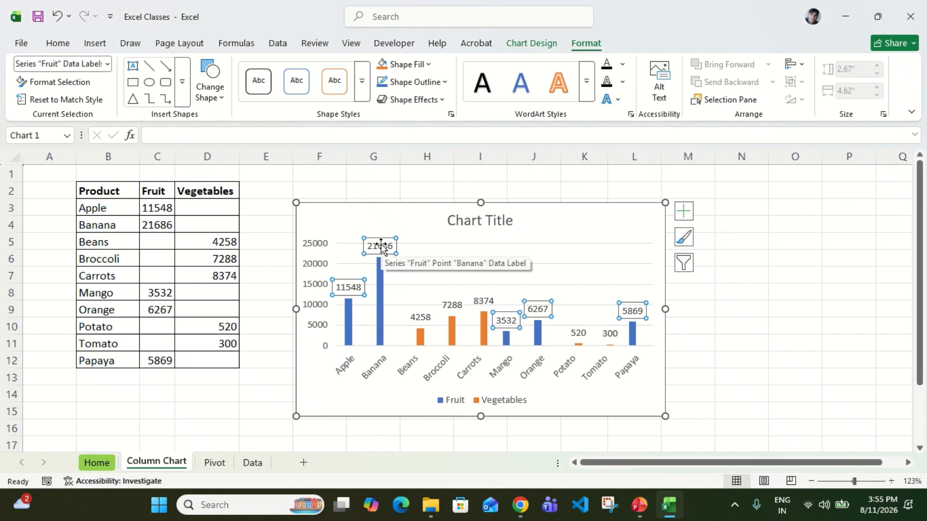
pyautogui.click(382, 273)
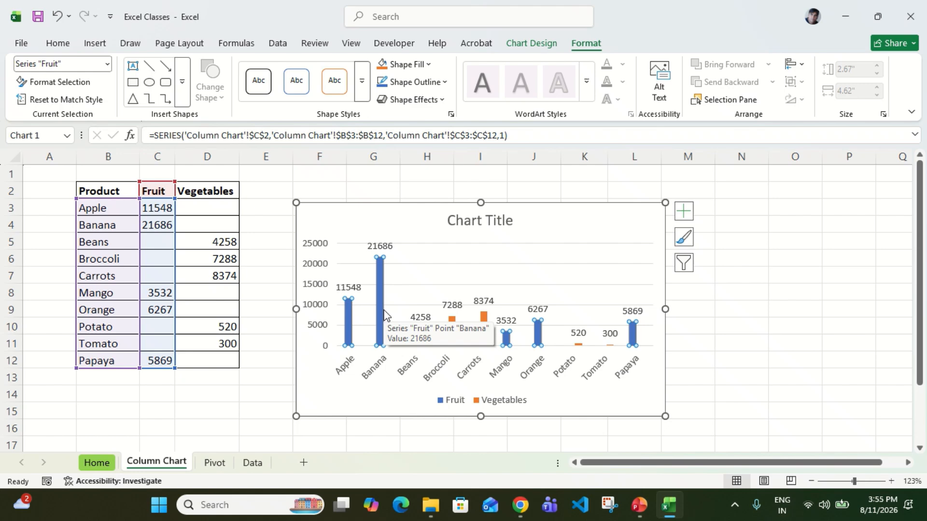
pyautogui.click(375, 248)
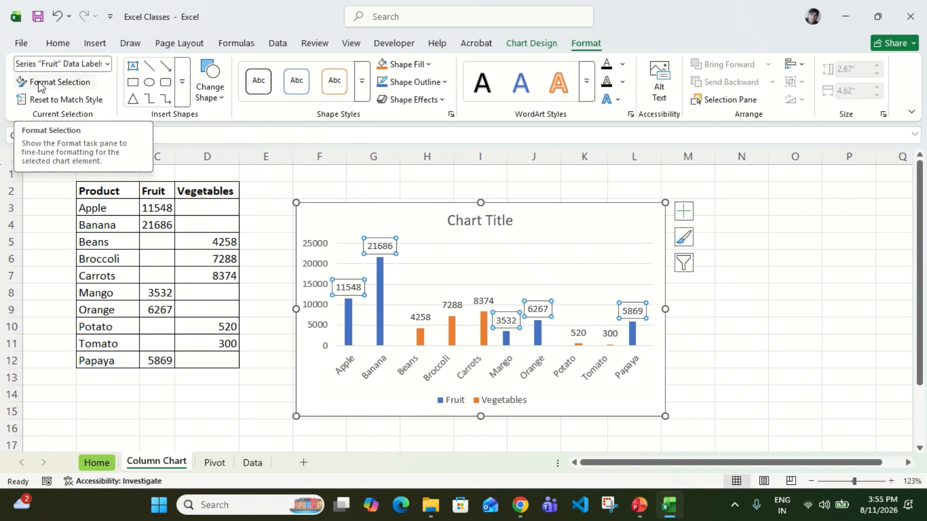
pyautogui.click(75, 88)
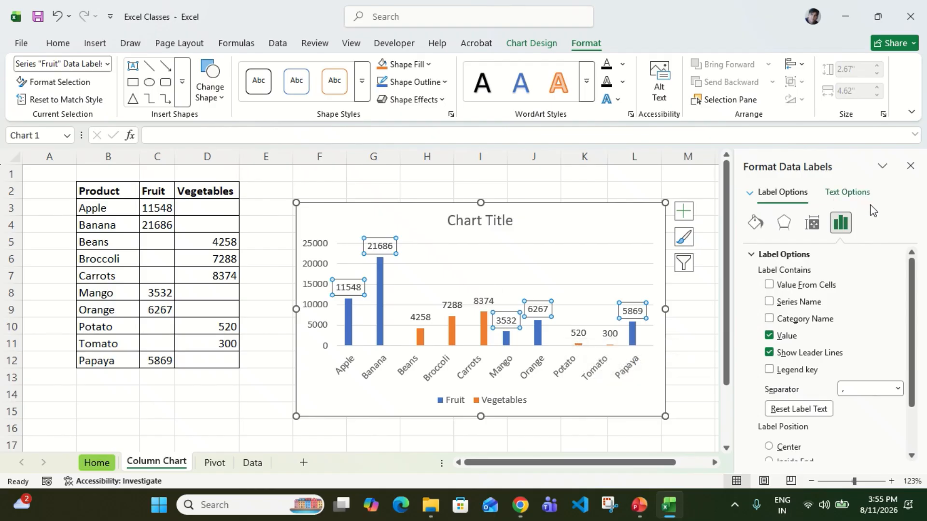
pyautogui.scroll(-3, 836, 366)
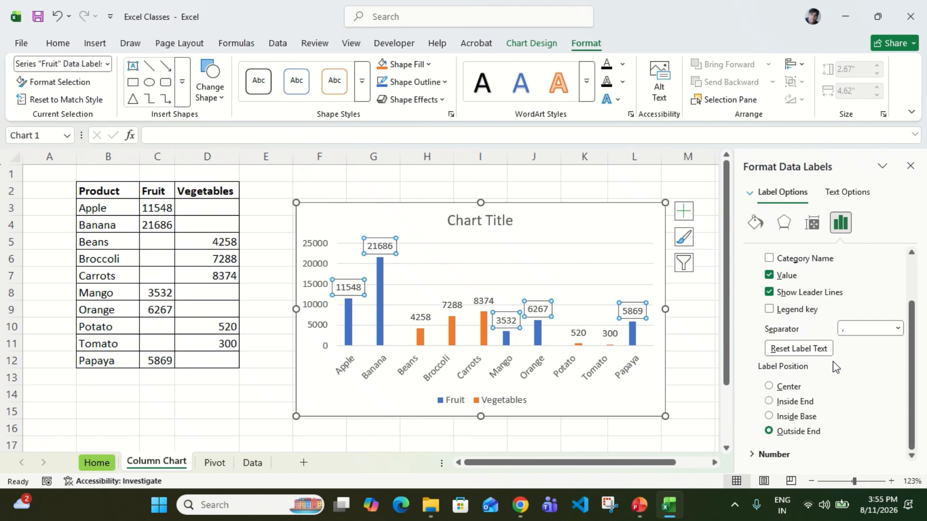
pyautogui.scroll(3, 836, 368)
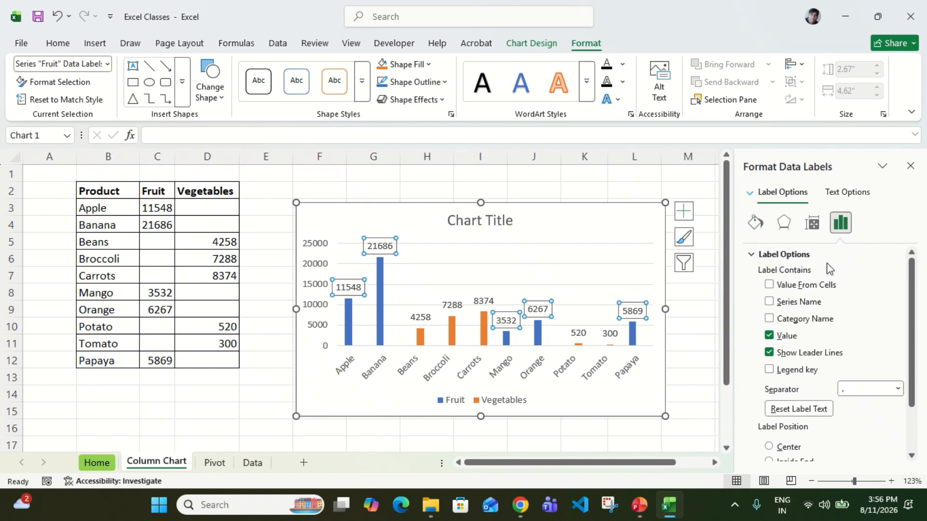
pyautogui.scroll(-1, 829, 269)
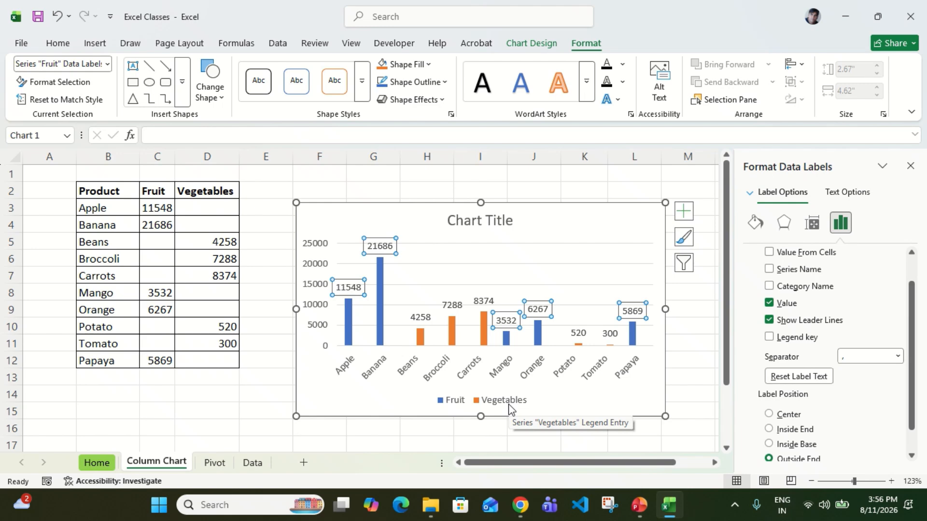
pyautogui.click(770, 287)
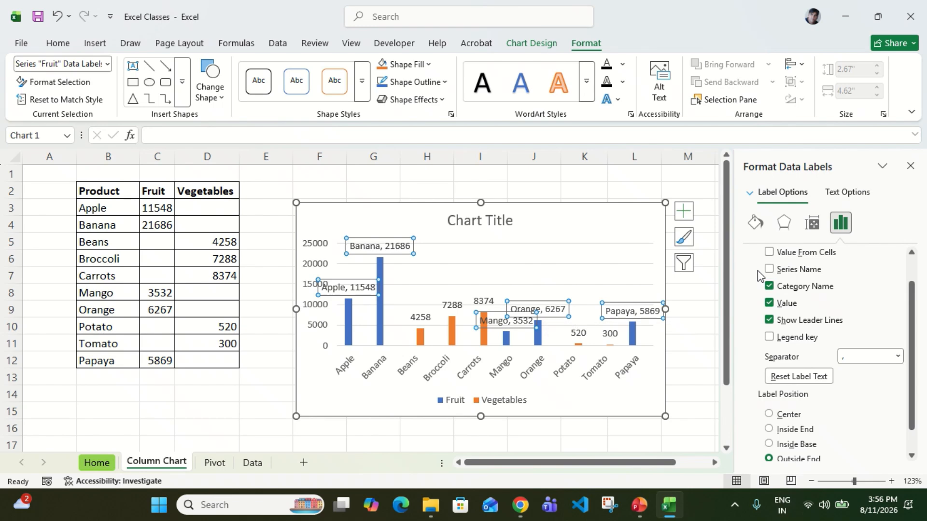
pyautogui.click(768, 270)
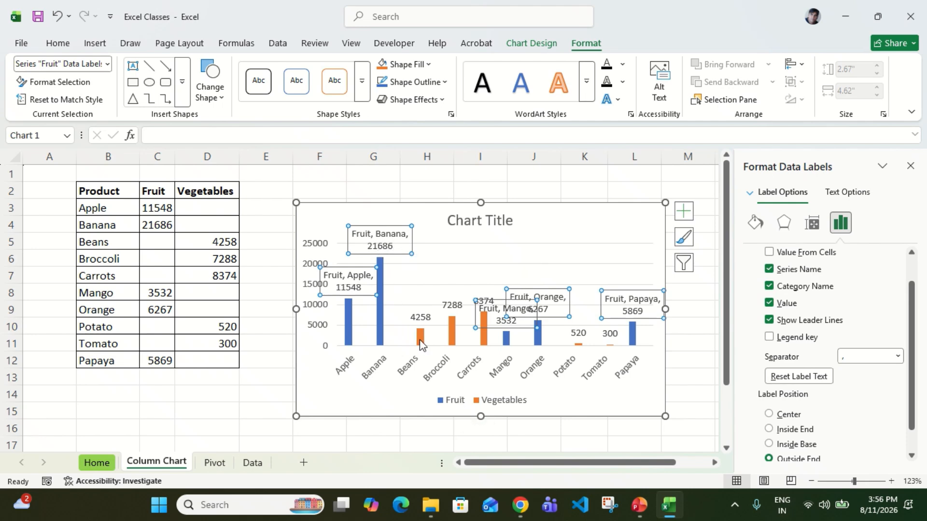
# Include the category name in the Vegetables data labels and enlarge the chart to about 2.82" high by 5.37" wide.
pyautogui.click(446, 310)
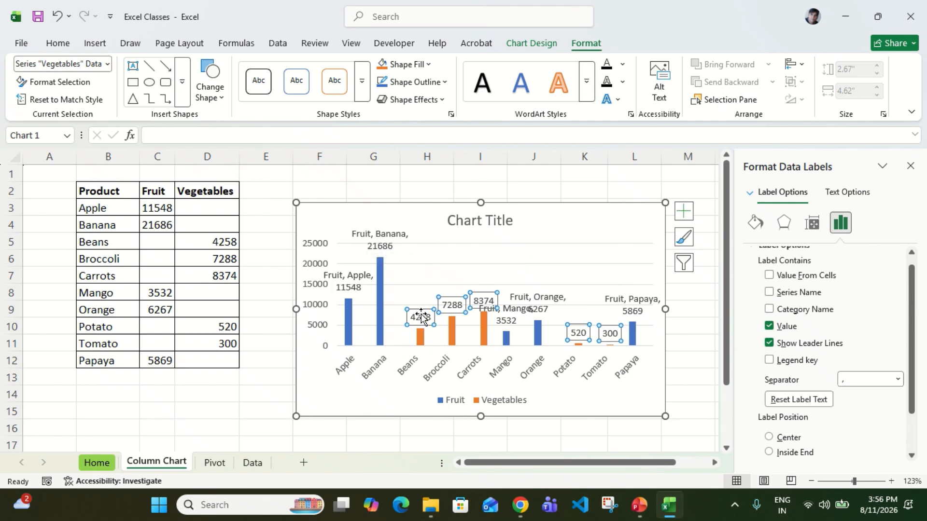
pyautogui.click(769, 310)
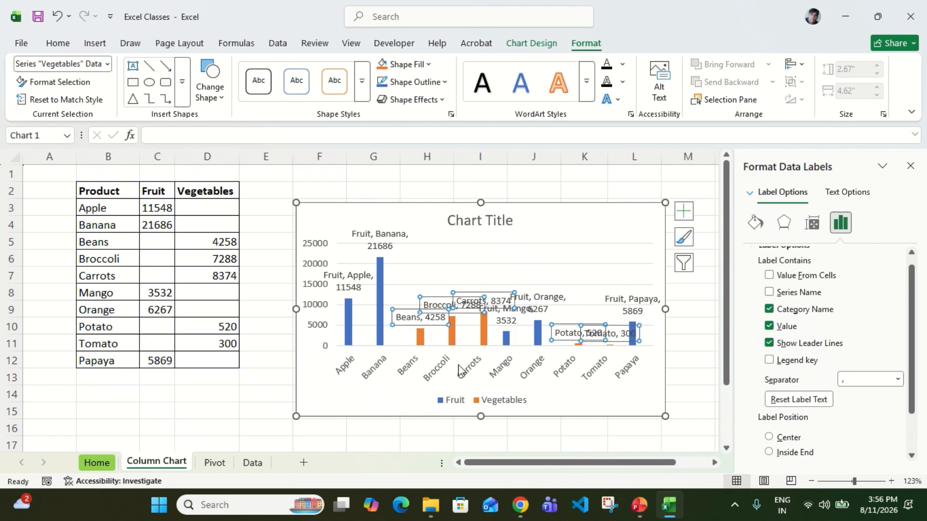
pyautogui.click(665, 417)
pyautogui.moveTo(666, 416); pyautogui.dragTo(707, 423)
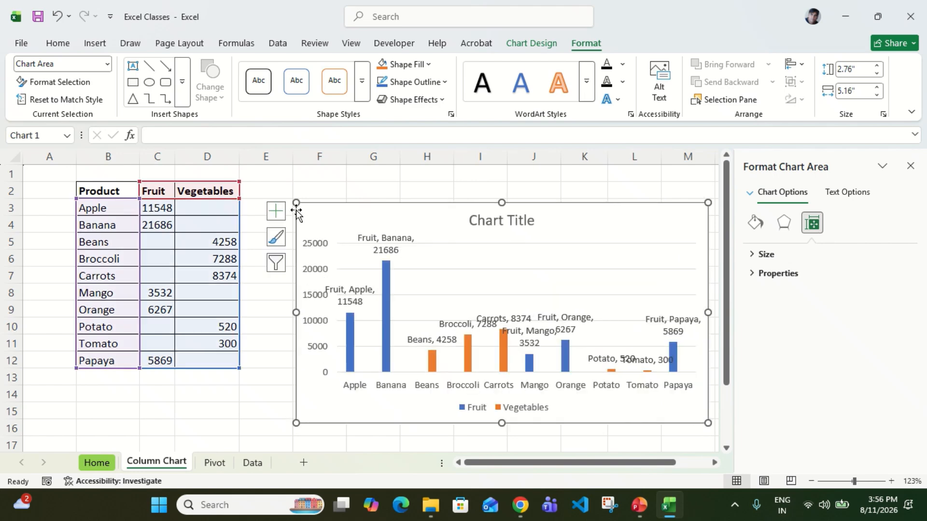
pyautogui.moveTo(295, 203); pyautogui.dragTo(278, 198)
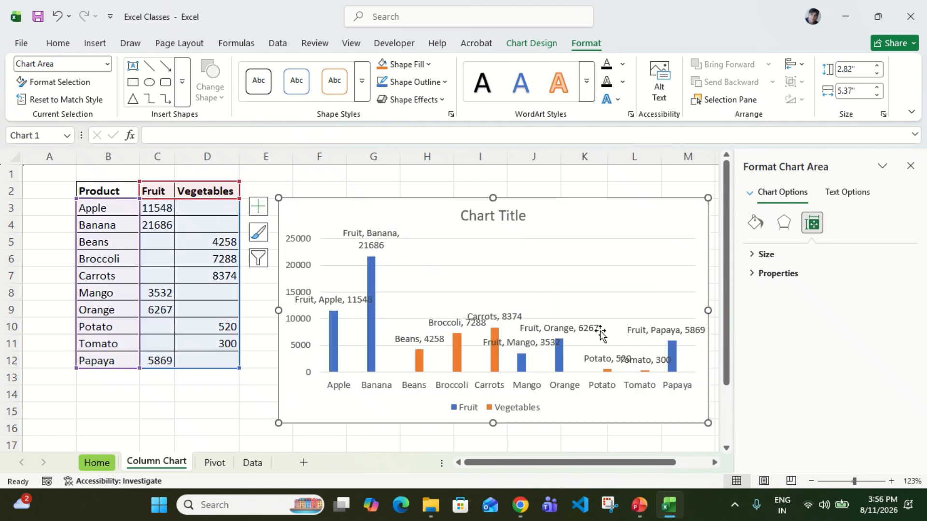
# Remove the series name and category name from the Fruit series' data labels, keeping only the value.
pyautogui.click(368, 241)
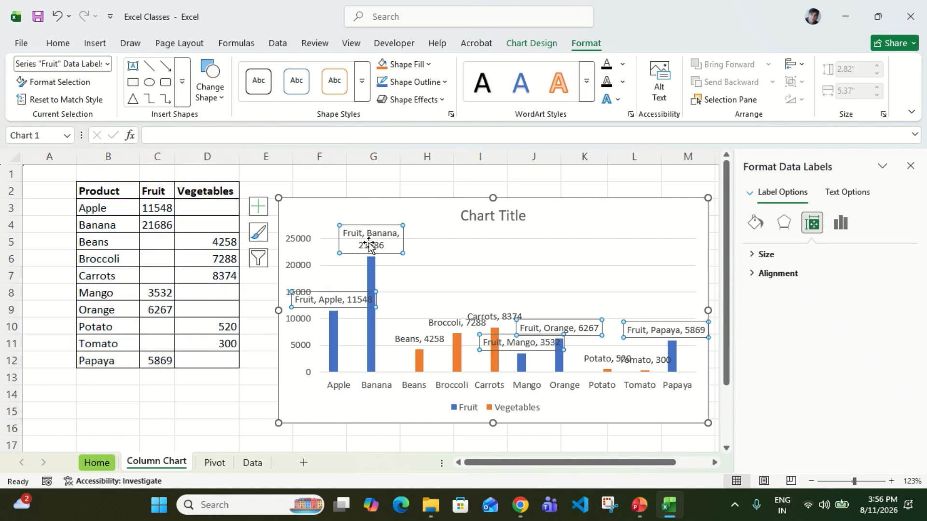
pyautogui.click(846, 230)
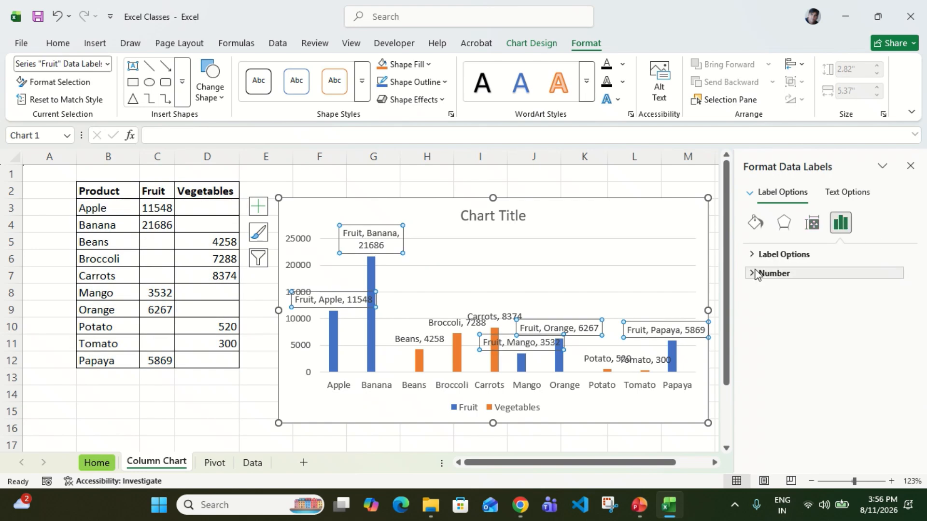
pyautogui.click(762, 254)
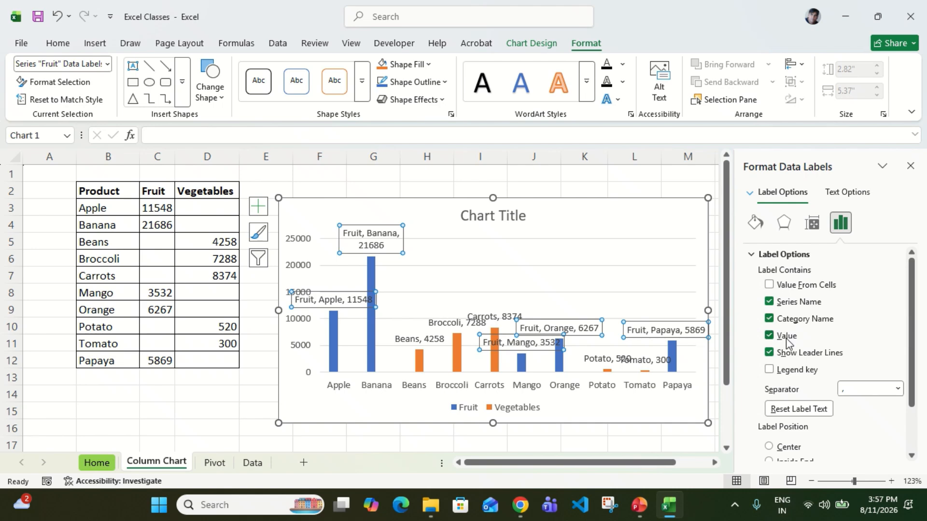
pyautogui.click(769, 302)
pyautogui.click(769, 319)
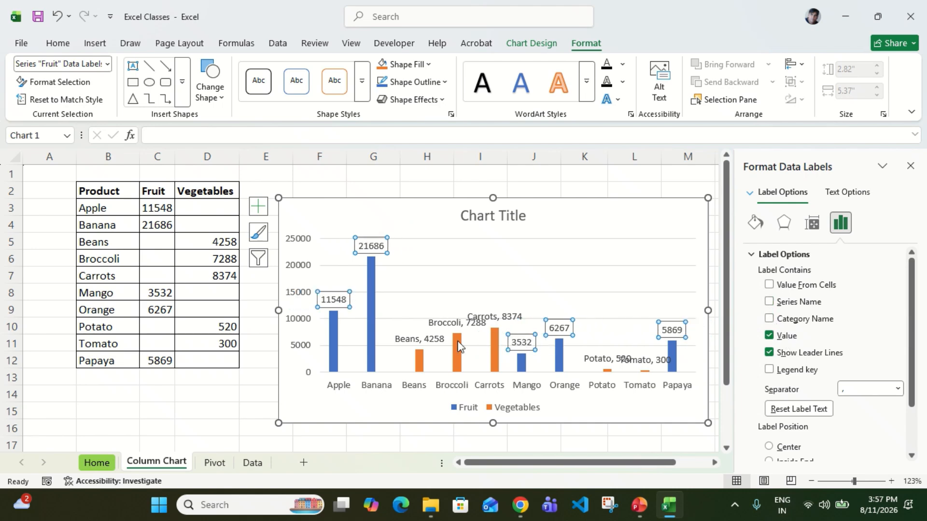
# Remove the category name from the Vegetables series' data labels, keeping only the value.
pyautogui.click(445, 329)
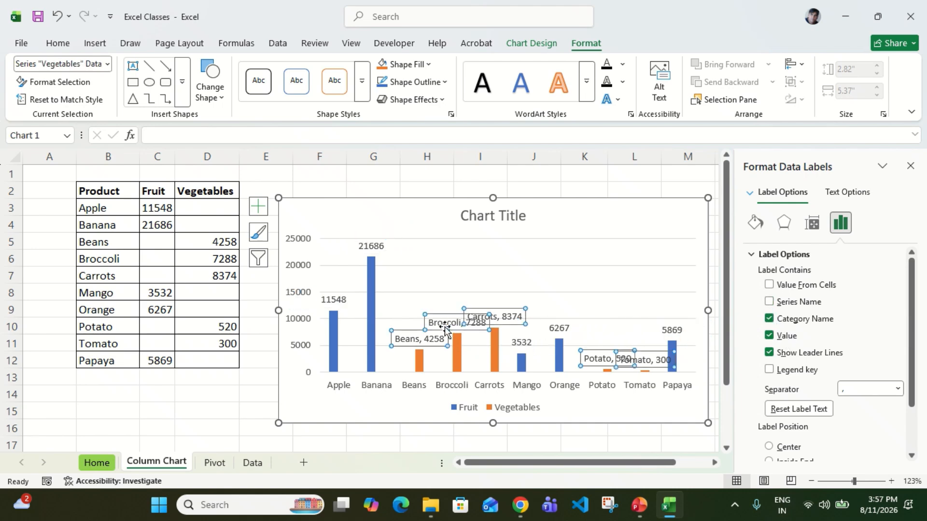
pyautogui.click(769, 319)
pyautogui.click(597, 200)
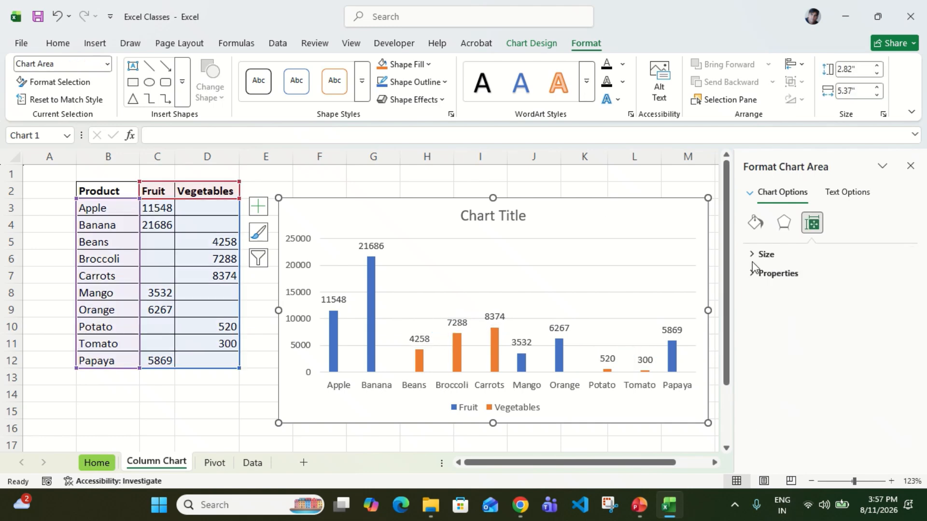
# Try the Center, Inside End and Inside Base positions for the Vegetables data labels and set them back to Outside End.
pyautogui.click(495, 316)
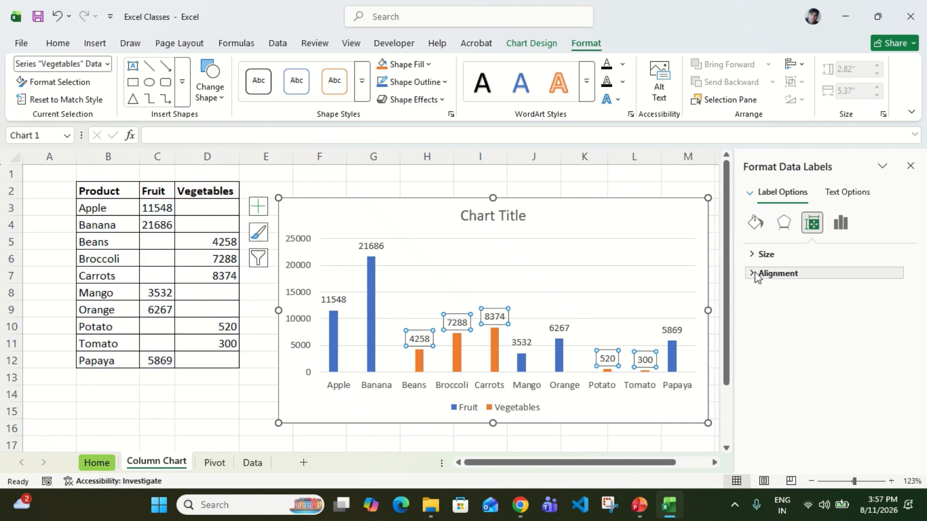
pyautogui.click(749, 256)
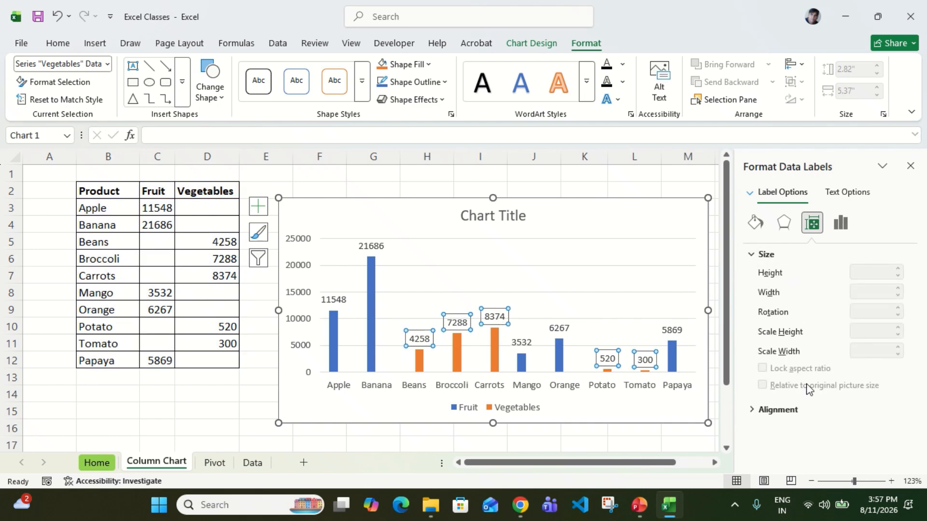
pyautogui.click(841, 223)
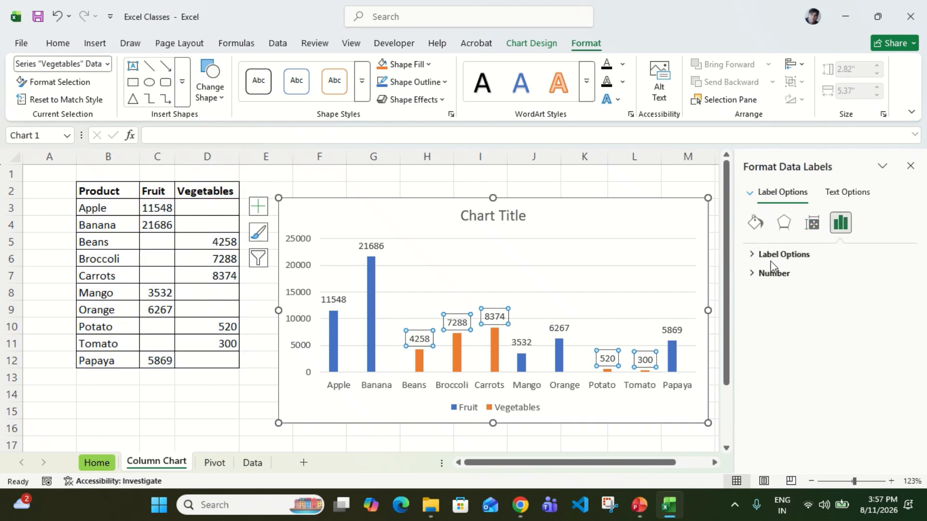
pyautogui.click(772, 256)
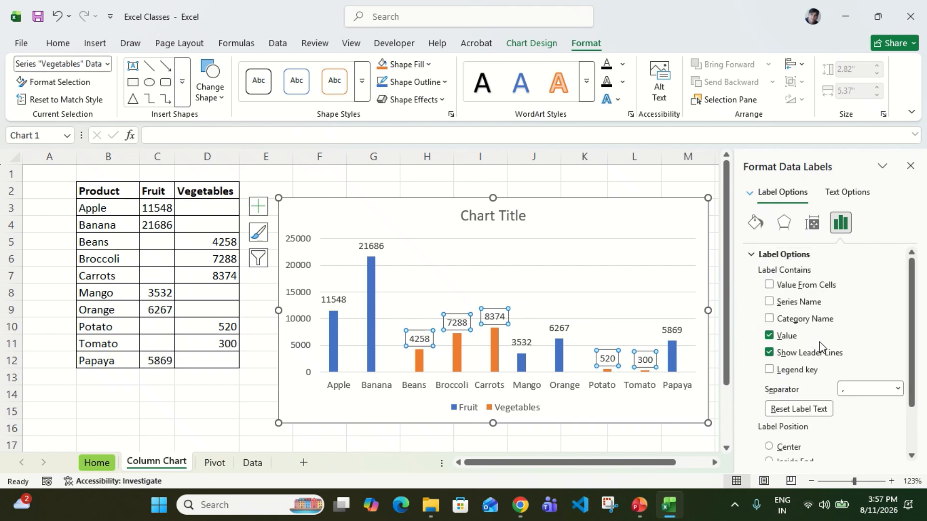
pyautogui.scroll(-2, 819, 342)
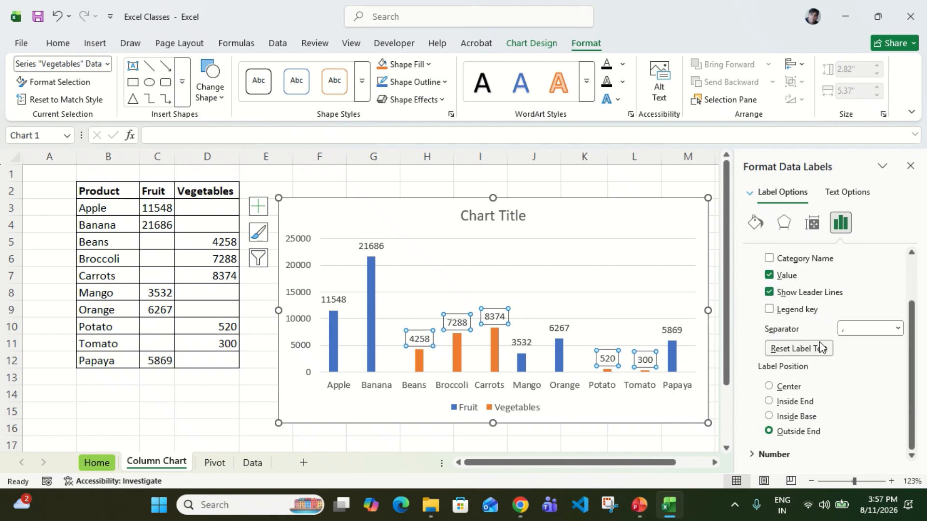
pyautogui.click(781, 386)
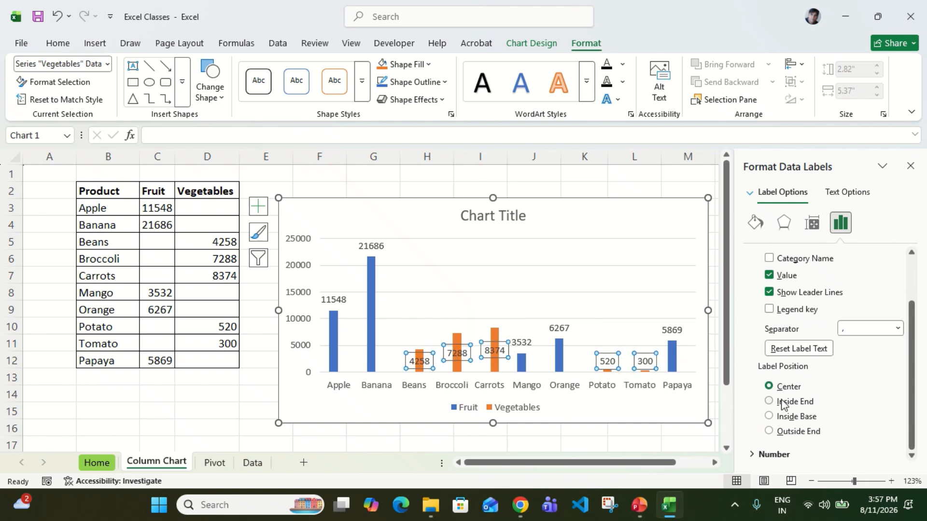
pyautogui.click(783, 403)
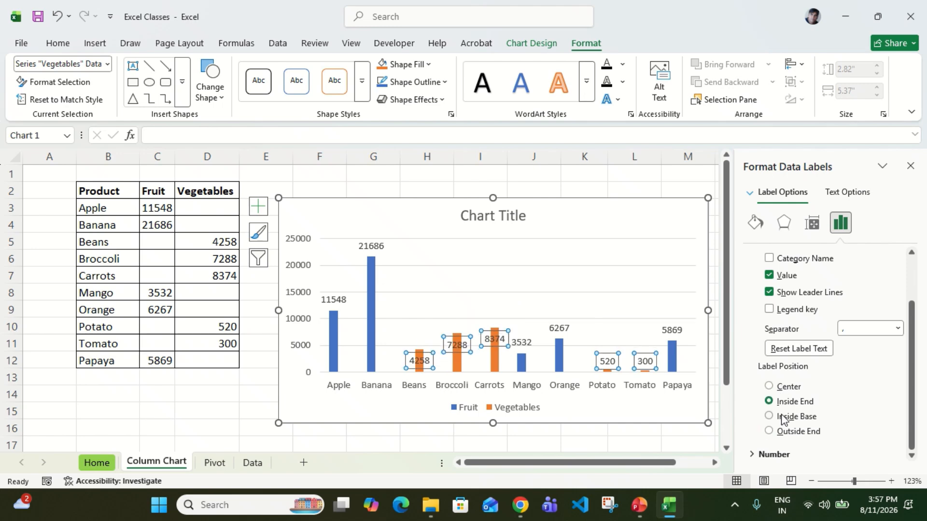
pyautogui.click(783, 418)
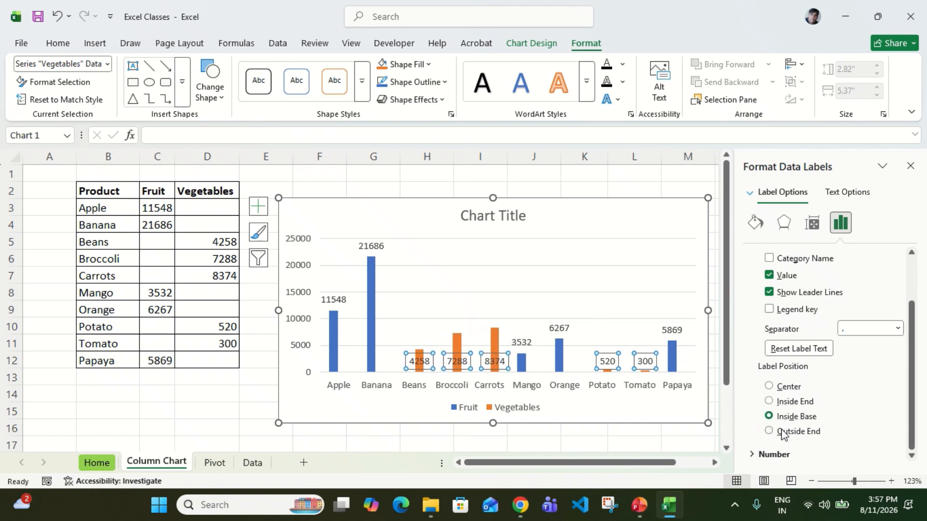
pyautogui.click(784, 433)
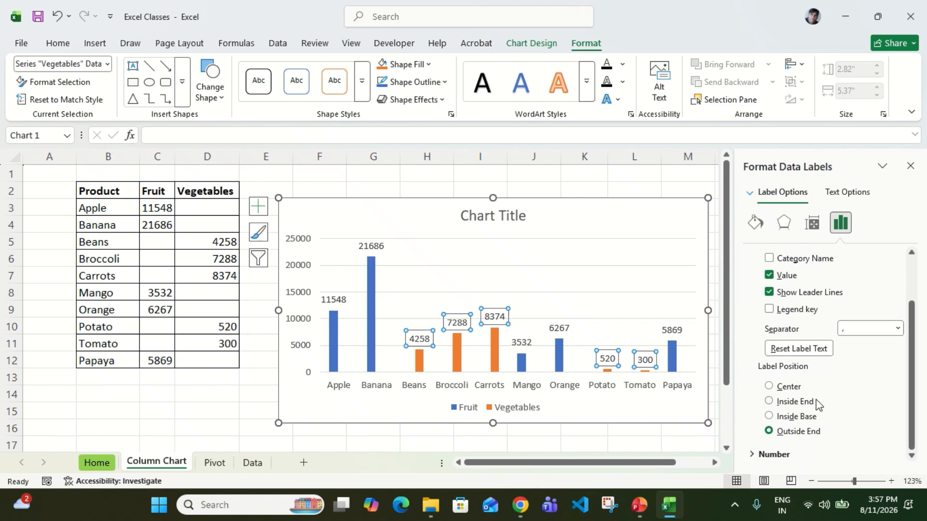
# Format the Vegetables data labels as Currency with the $ symbol and 2 decimal places.
pyautogui.click(772, 455)
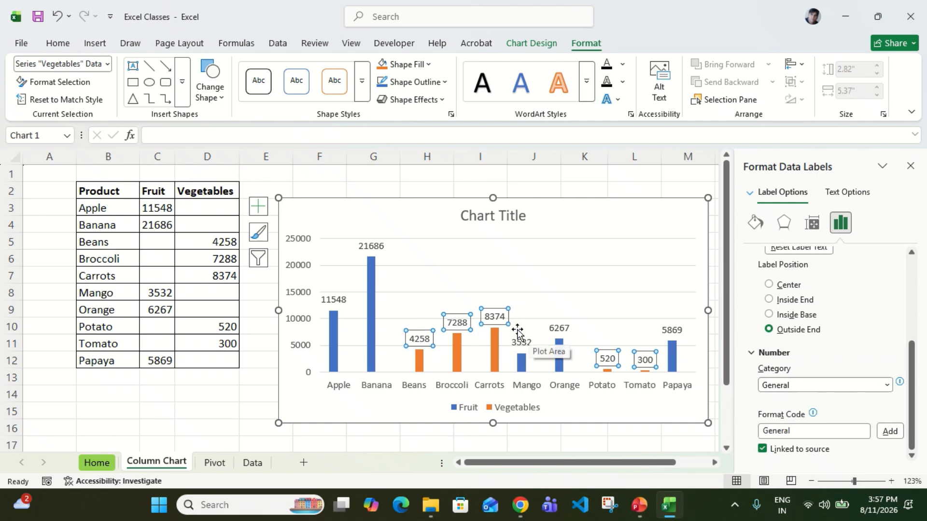
pyautogui.click(887, 385)
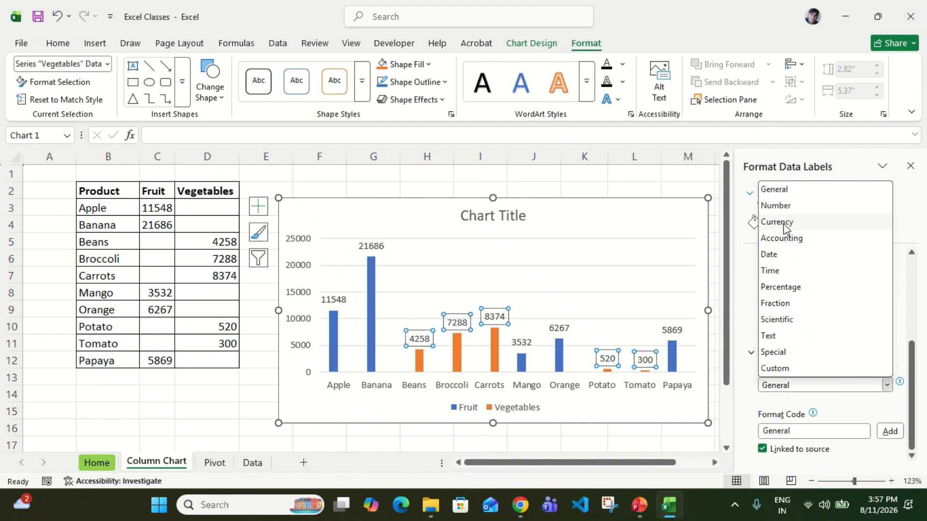
pyautogui.click(789, 223)
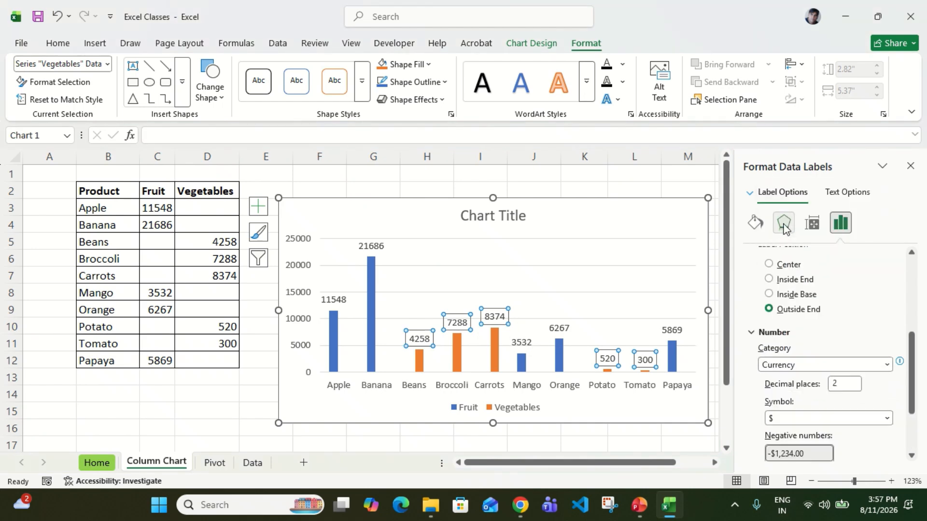
pyautogui.click(559, 296)
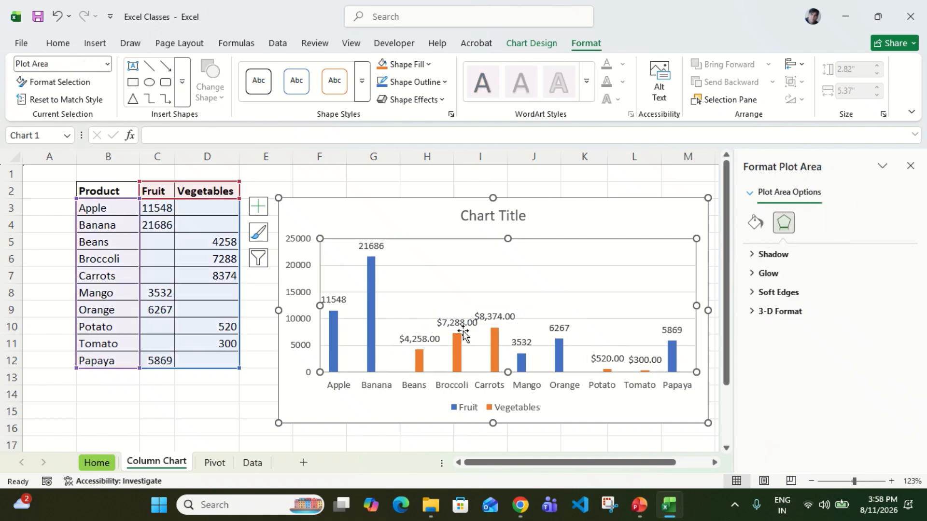
# Change the Vegetables data labels' number format to the Number category with the 1000 separator.
pyautogui.click(497, 318)
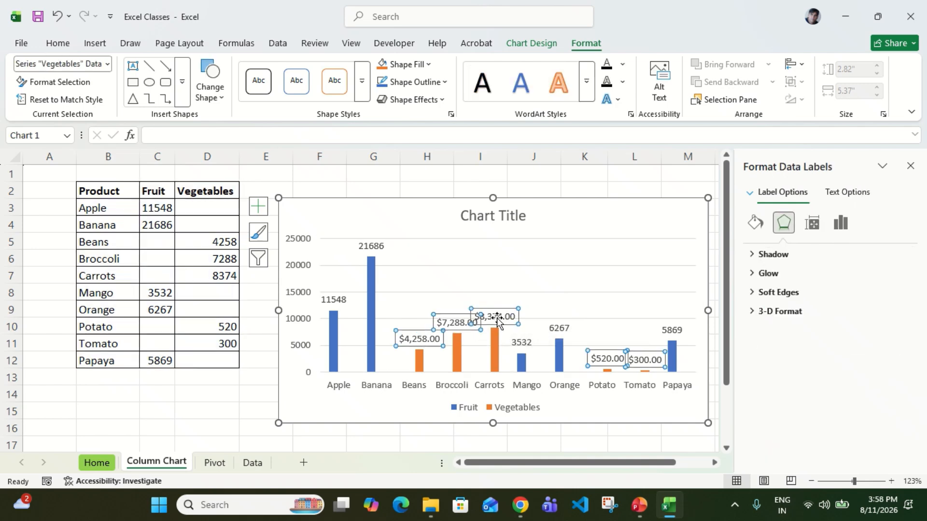
pyautogui.click(842, 229)
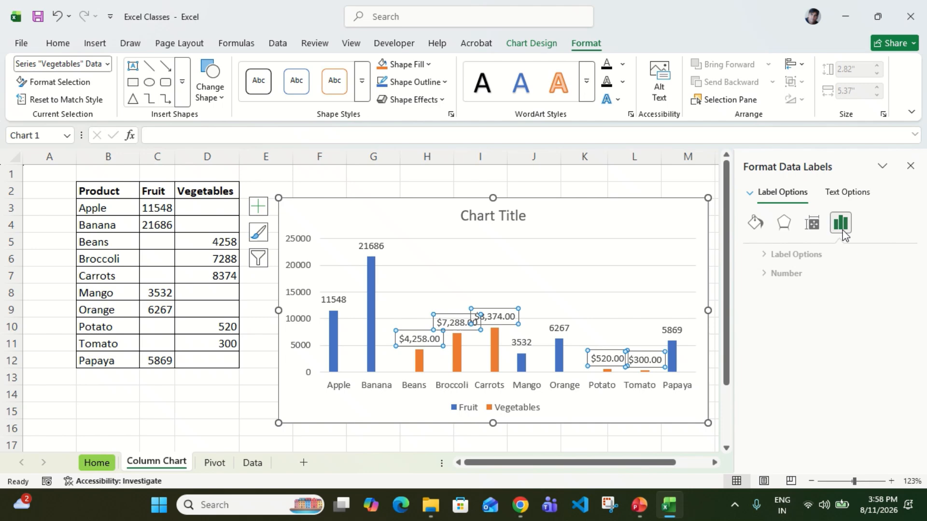
pyautogui.click(753, 278)
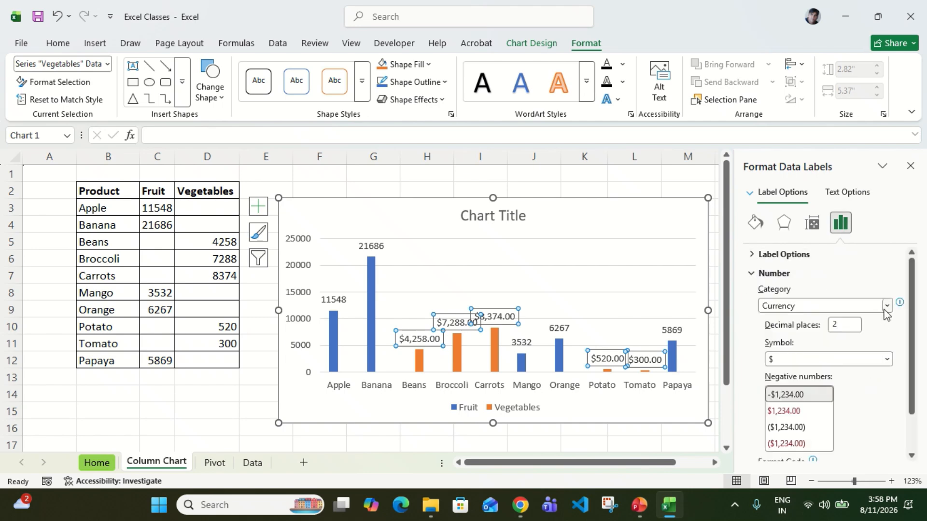
pyautogui.click(887, 306)
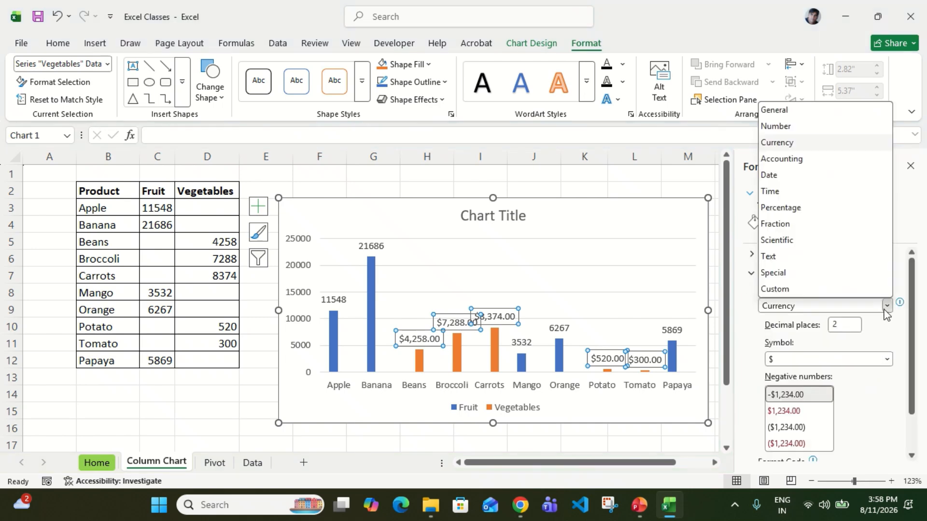
pyautogui.click(789, 128)
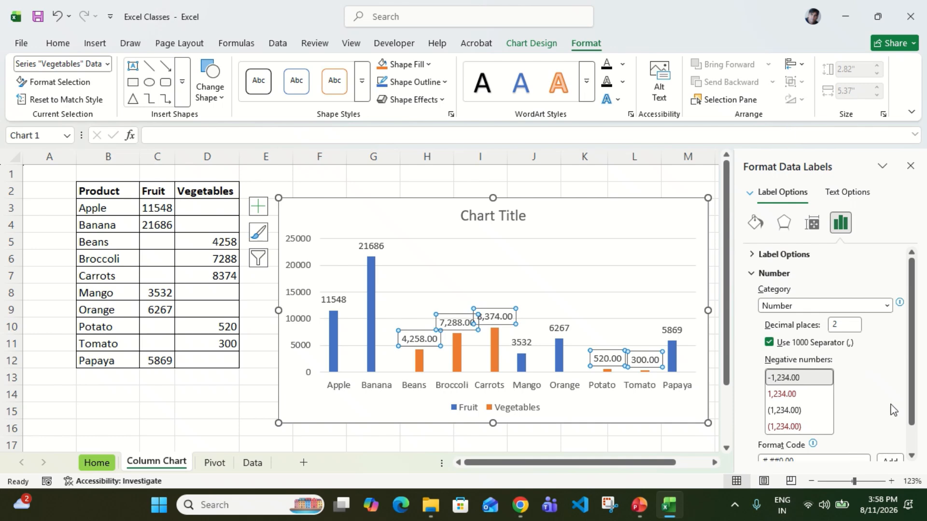
# Reduce the decimal places of only the Carrots data label to 1 and further to 0.
pyautogui.click(503, 315)
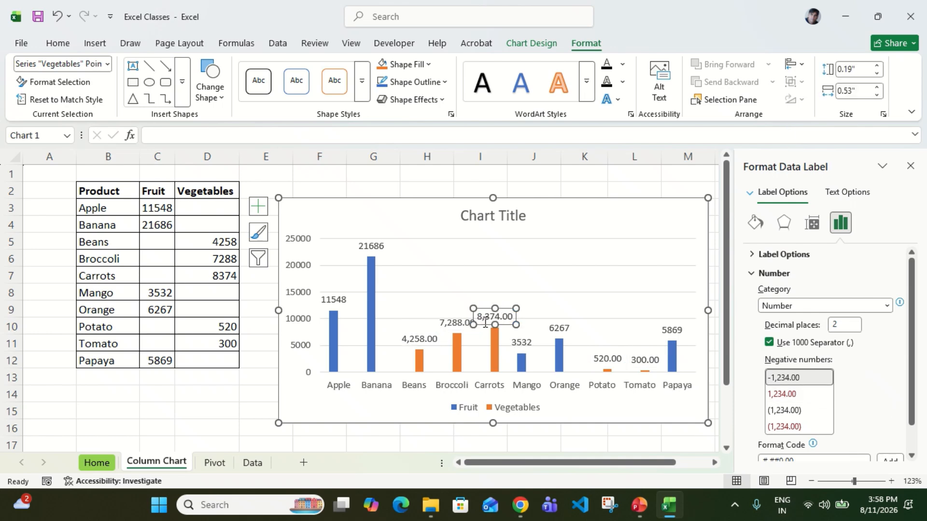
pyautogui.doubleClick(511, 317)
pyautogui.click(508, 309)
pyautogui.click(846, 324)
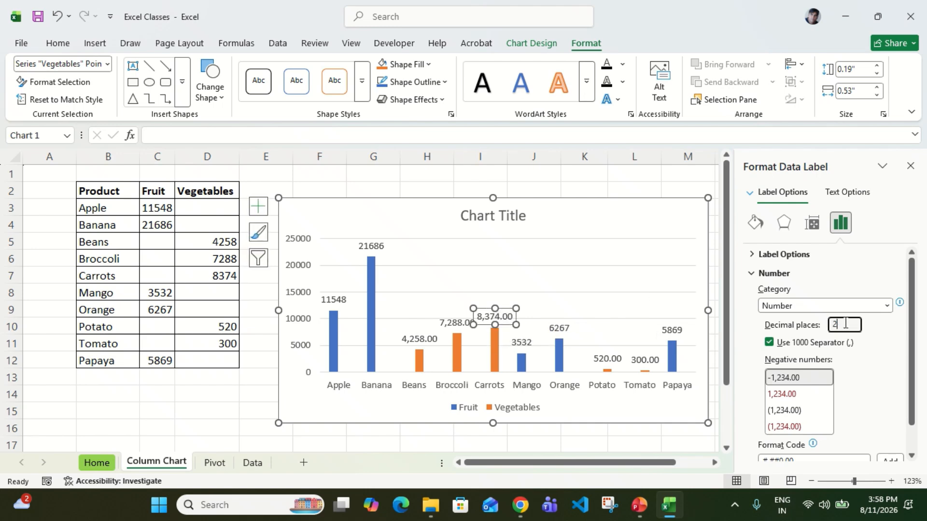
pyautogui.write('1')
pyautogui.press('Return')
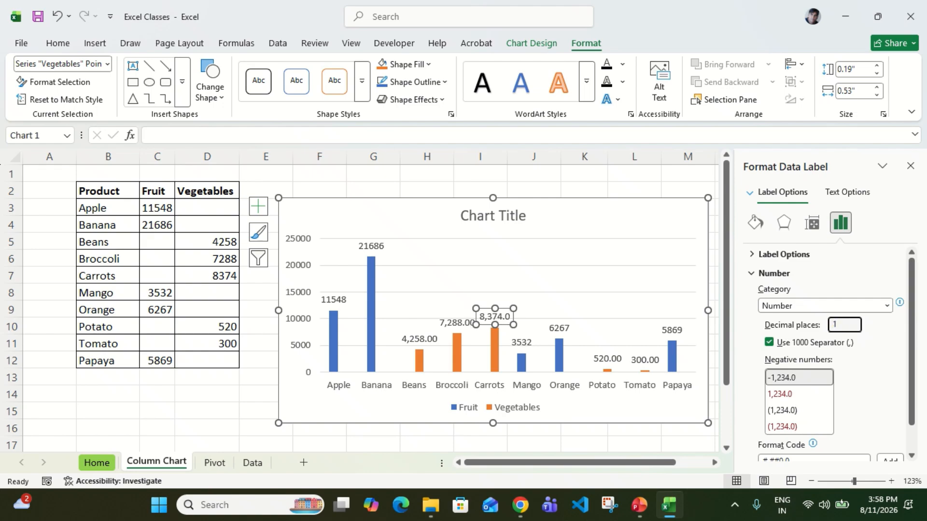
pyautogui.write('0')
pyautogui.press('Return')
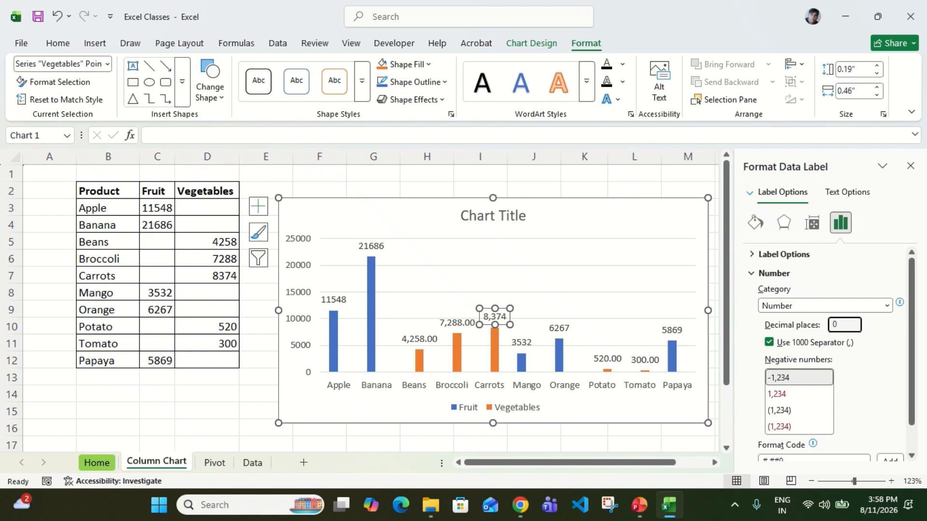
# Set the decimal places of all Vegetables data labels to 0.
pyautogui.click(558, 328)
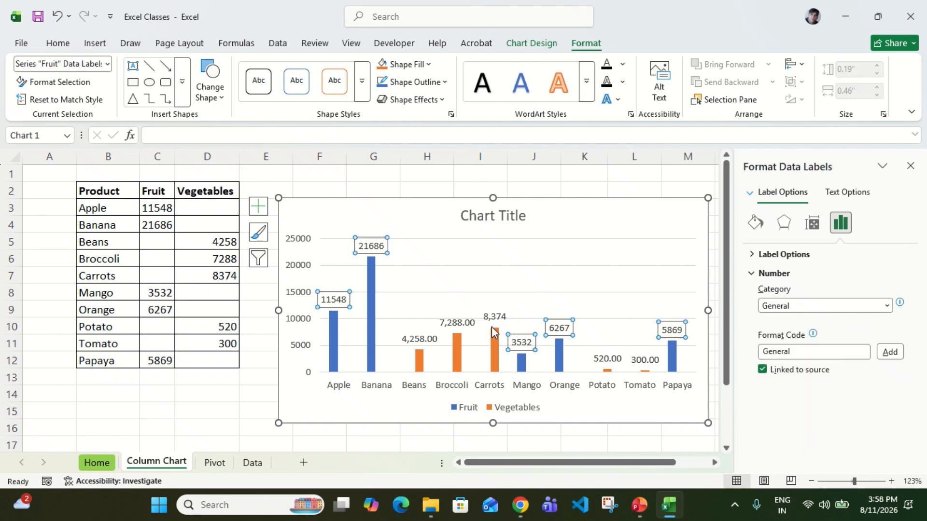
pyautogui.click(465, 324)
pyautogui.click(844, 326)
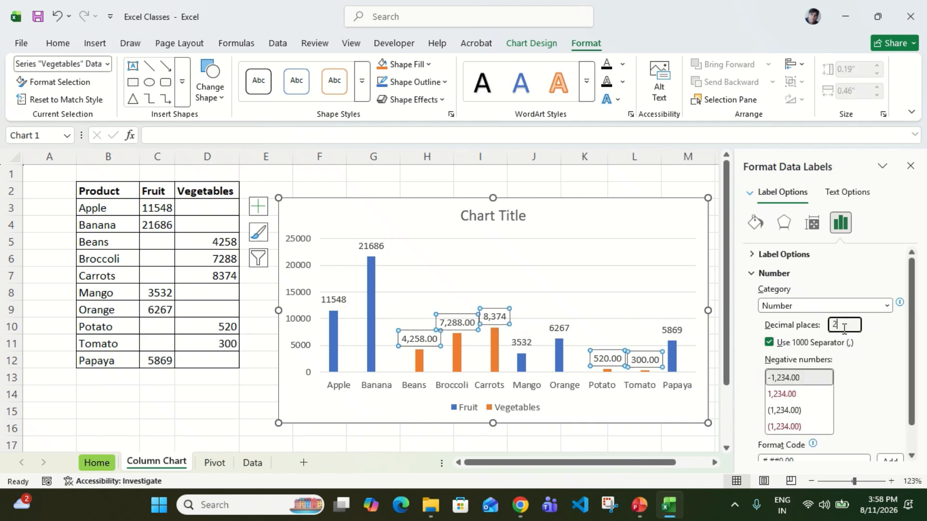
pyautogui.press('Return')
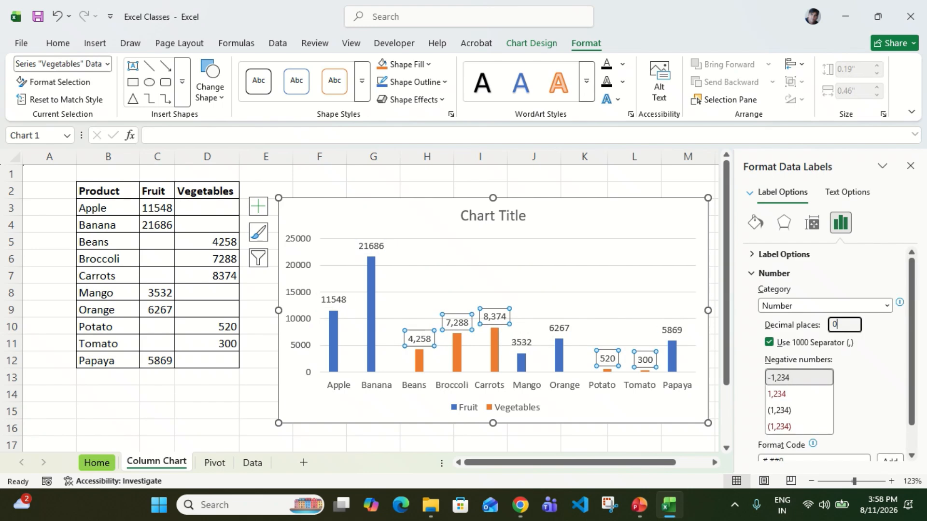
pyautogui.click(597, 292)
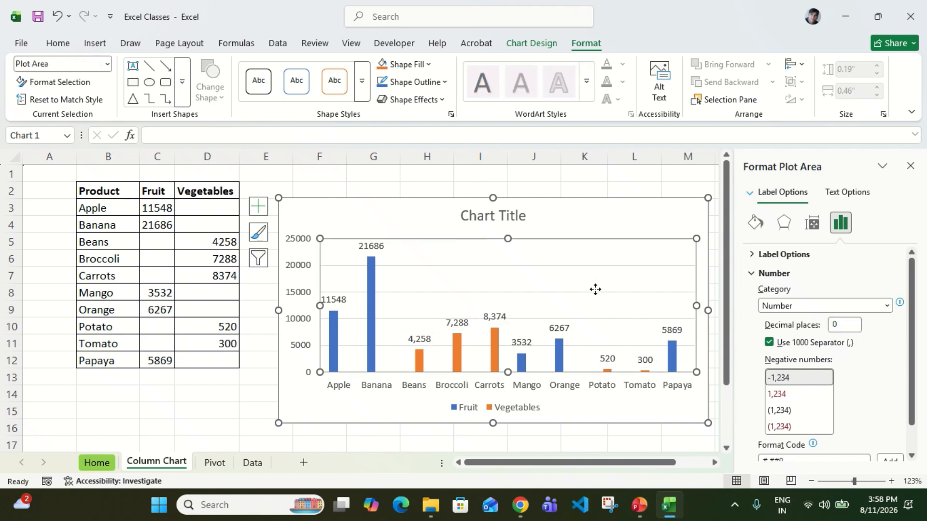
# Format the Fruit data labels with the Number category, using the 1000 separator and 0 decimal places.
pyautogui.click(490, 318)
pyautogui.click(526, 347)
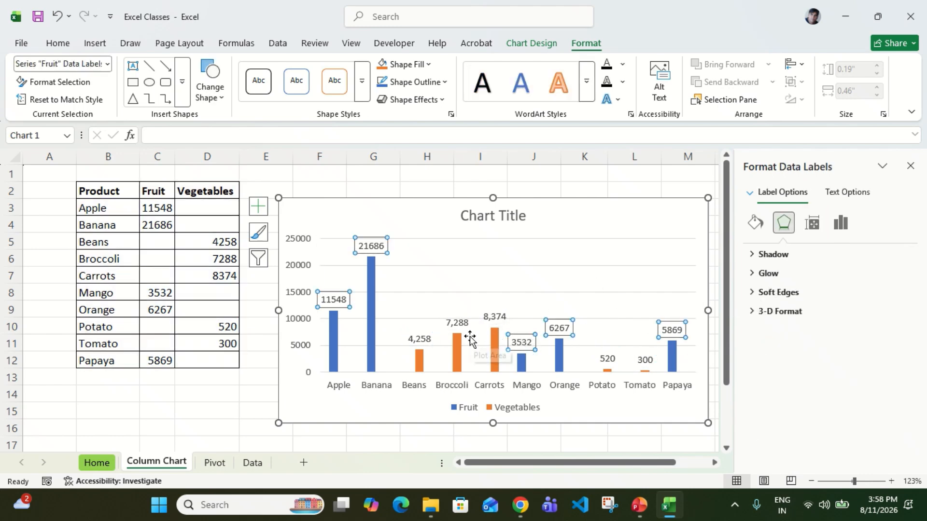
pyautogui.click(841, 223)
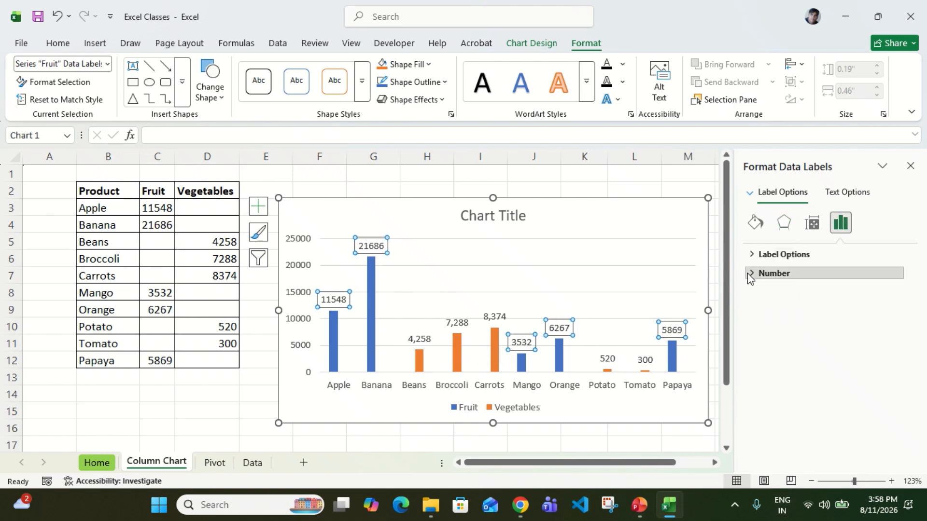
pyautogui.click(749, 274)
pyautogui.click(887, 306)
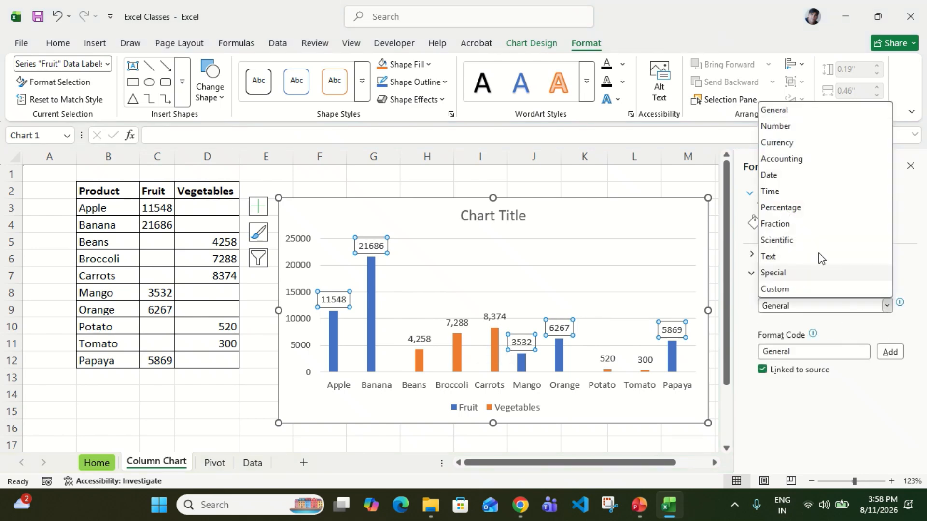
pyautogui.click(776, 126)
pyautogui.click(849, 325)
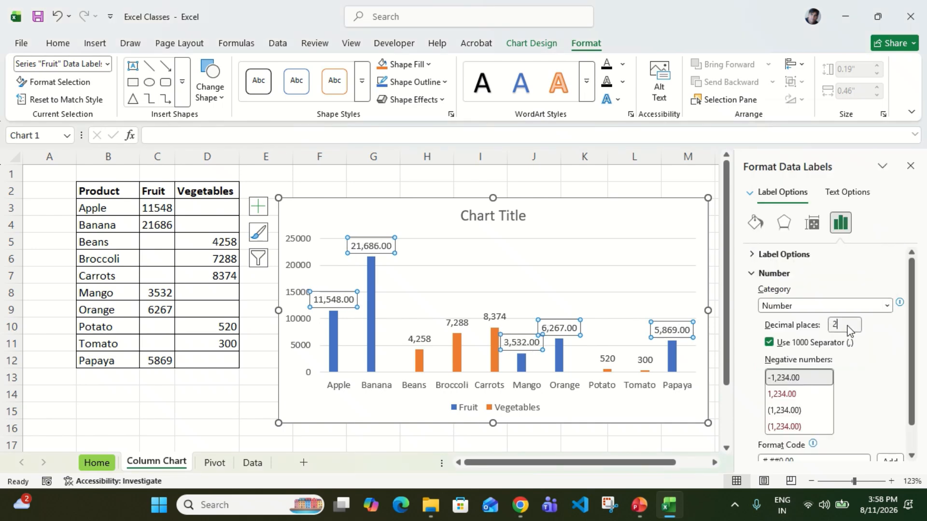
pyautogui.write('0')
pyautogui.press('Return')
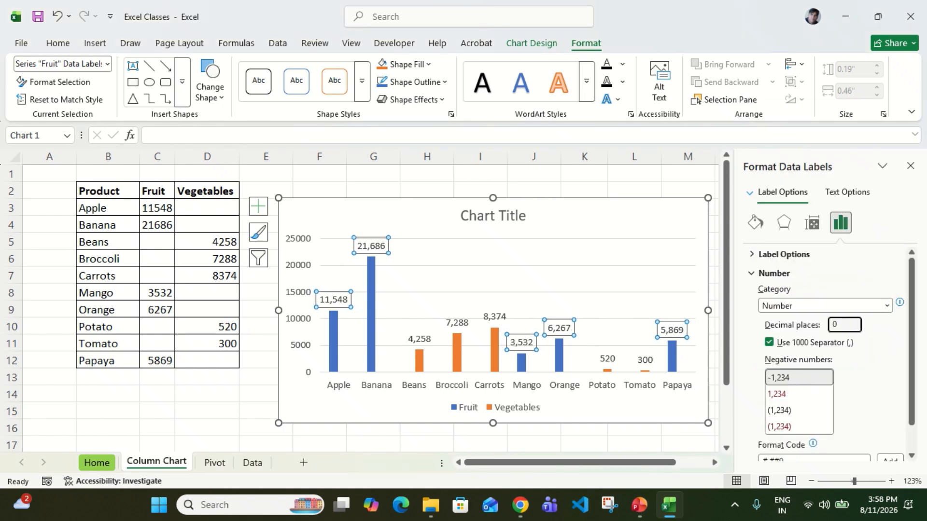
pyautogui.click(559, 386)
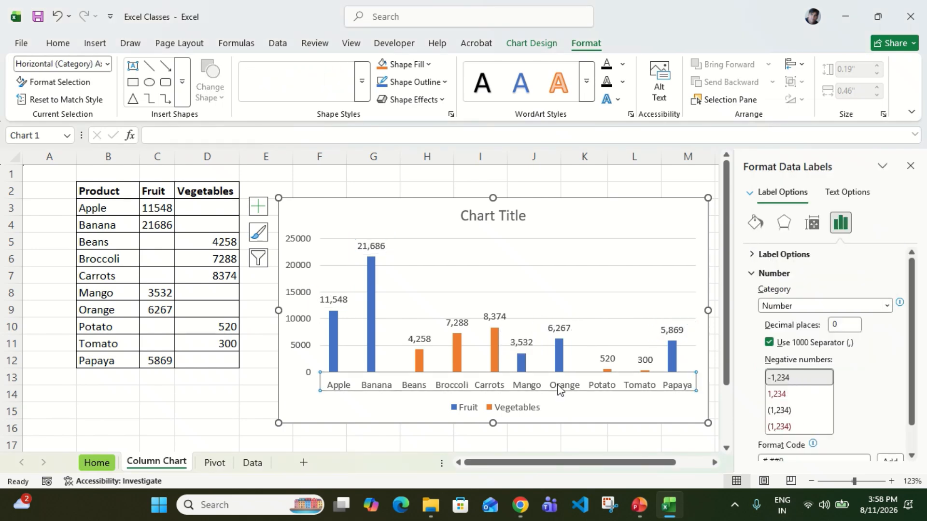
# Add a green solid-line border around the Fruit data labels.
pyautogui.click(380, 248)
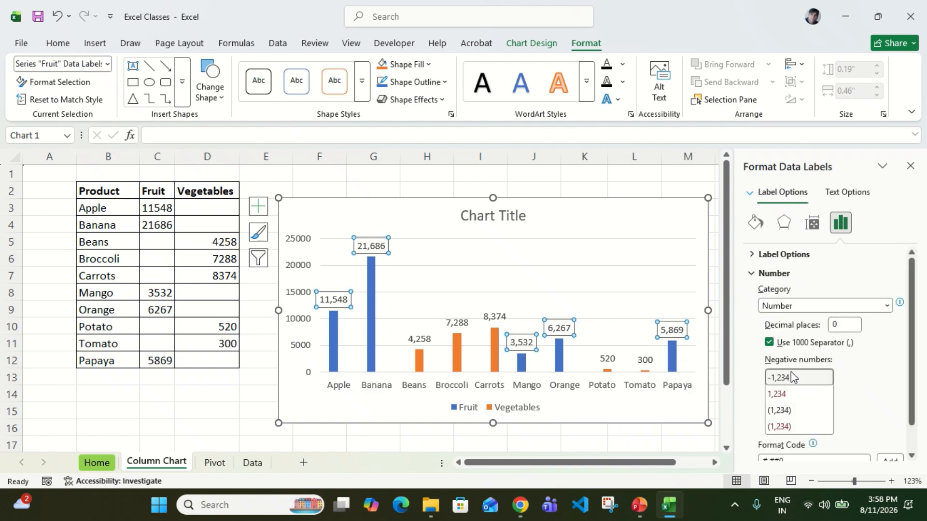
pyautogui.click(753, 274)
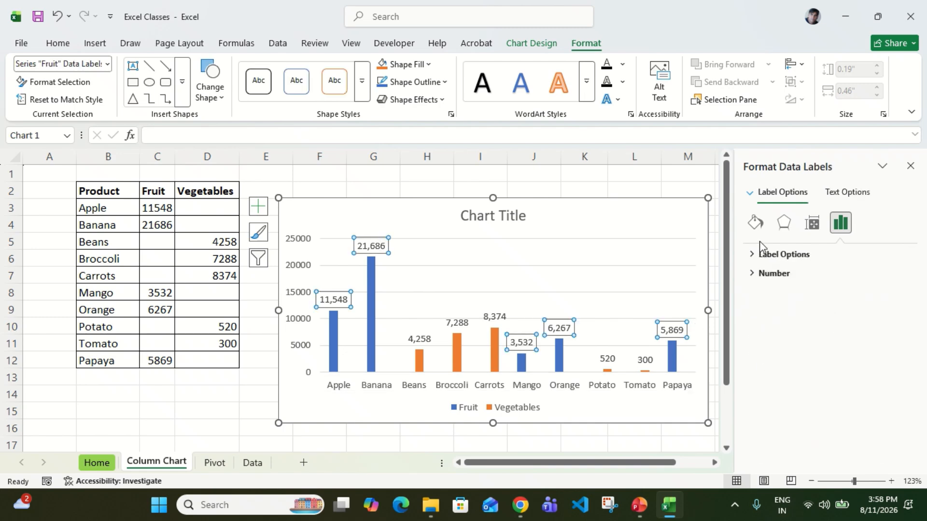
pyautogui.click(755, 223)
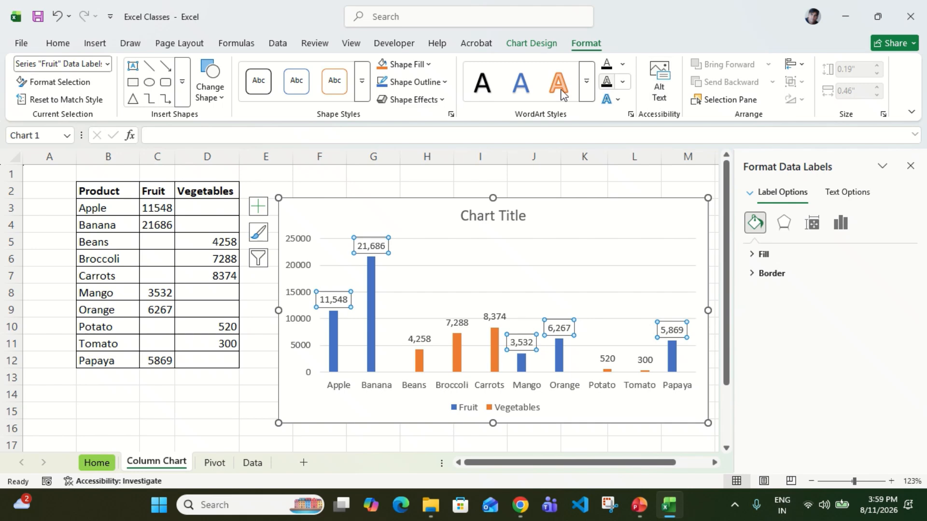
pyautogui.click(760, 254)
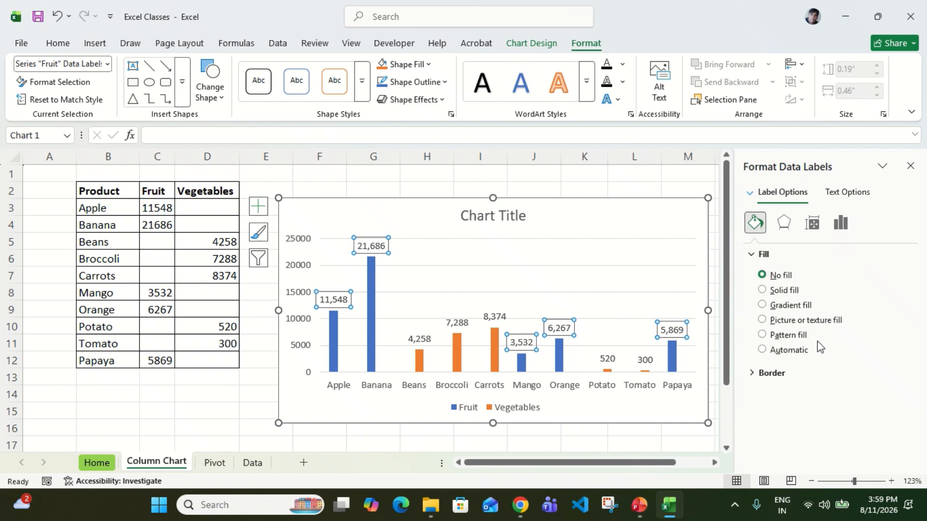
pyautogui.click(754, 373)
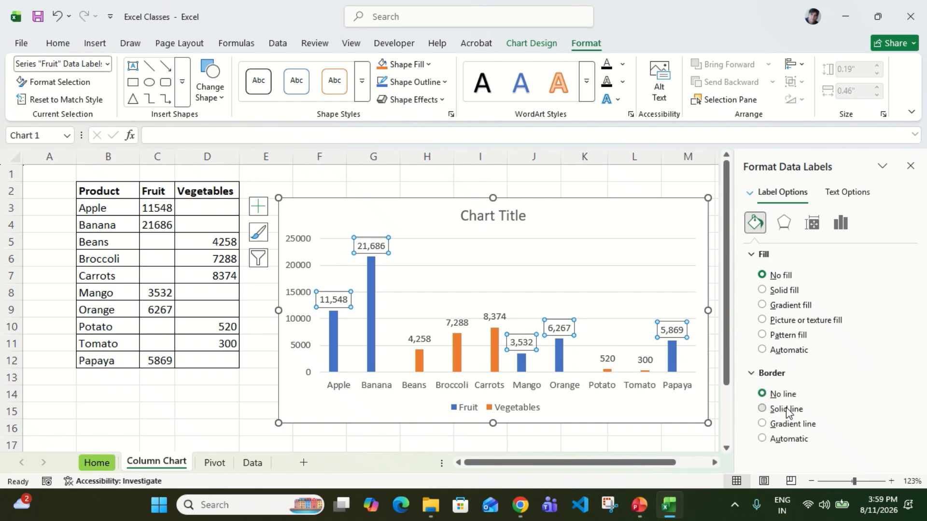
pyautogui.click(787, 409)
pyautogui.scroll(-2, 820, 371)
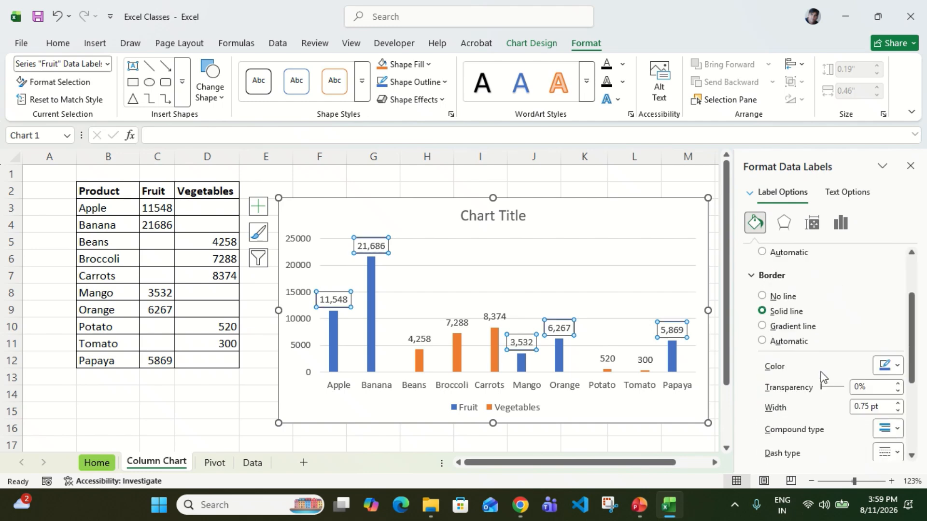
pyautogui.click(898, 366)
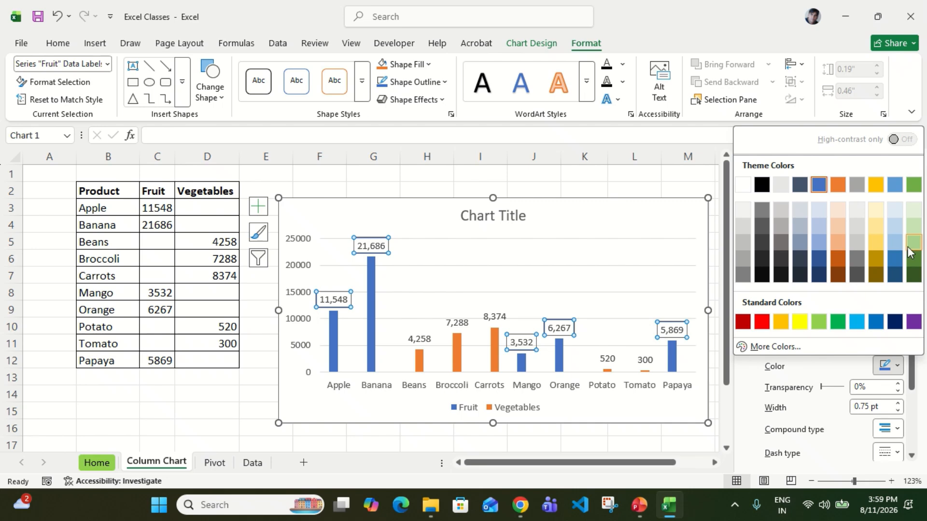
pyautogui.click(837, 322)
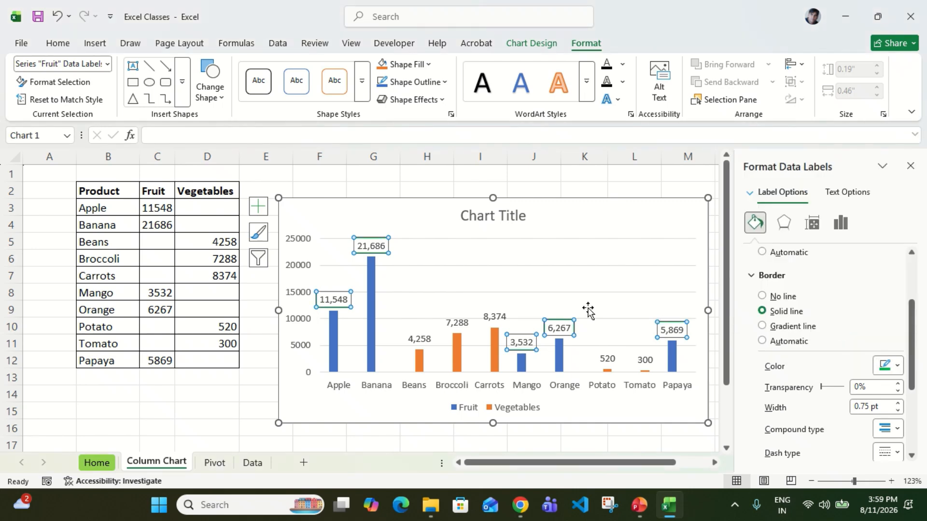
pyautogui.click(588, 310)
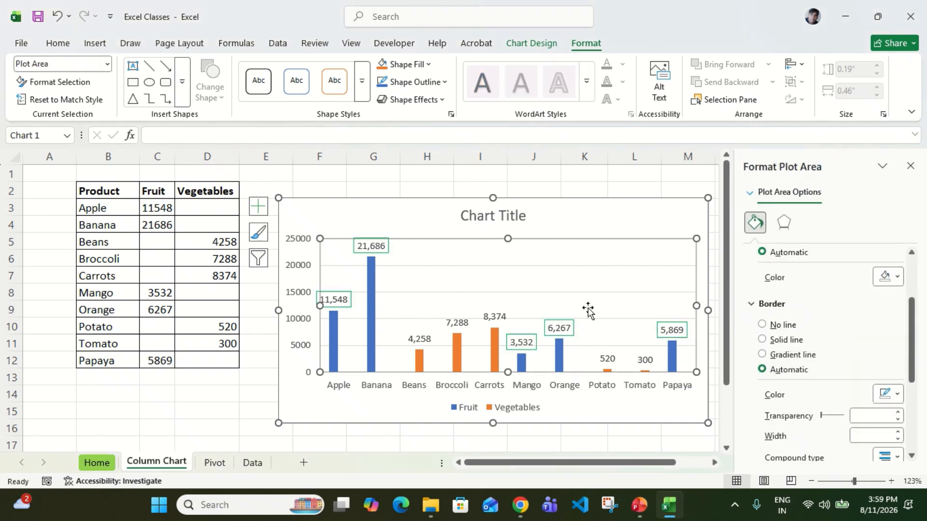
# Give the Fruit data labels' border a dash-dot line style and set its width to 1.5 pt.
pyautogui.click(553, 323)
pyautogui.scroll(-2, 830, 379)
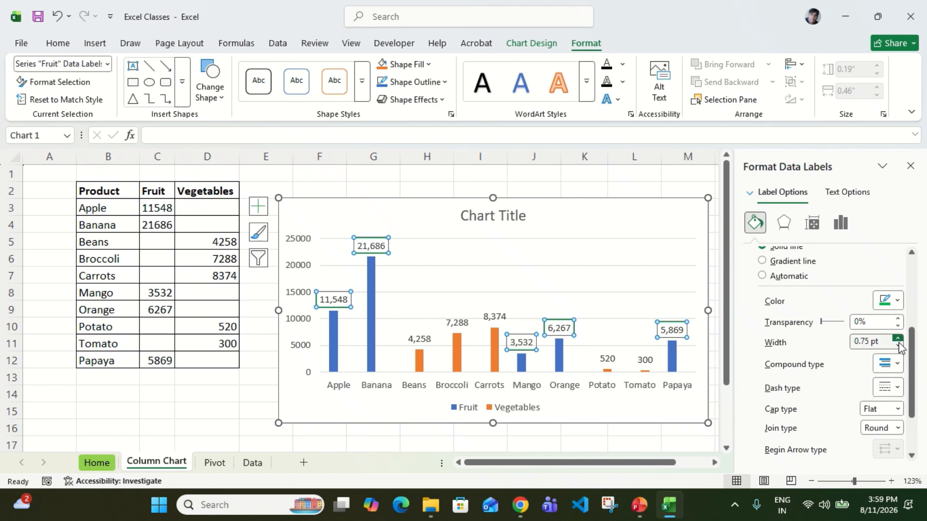
pyautogui.click(898, 392)
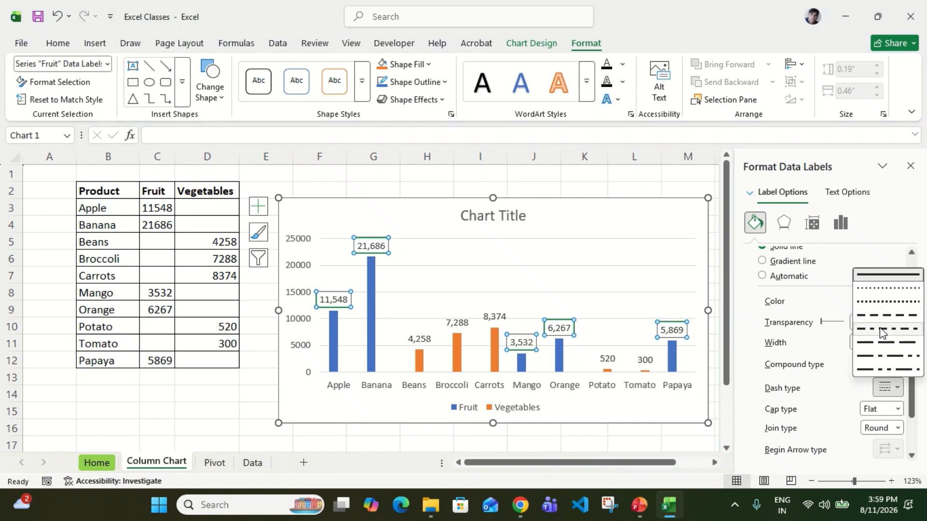
pyautogui.click(900, 328)
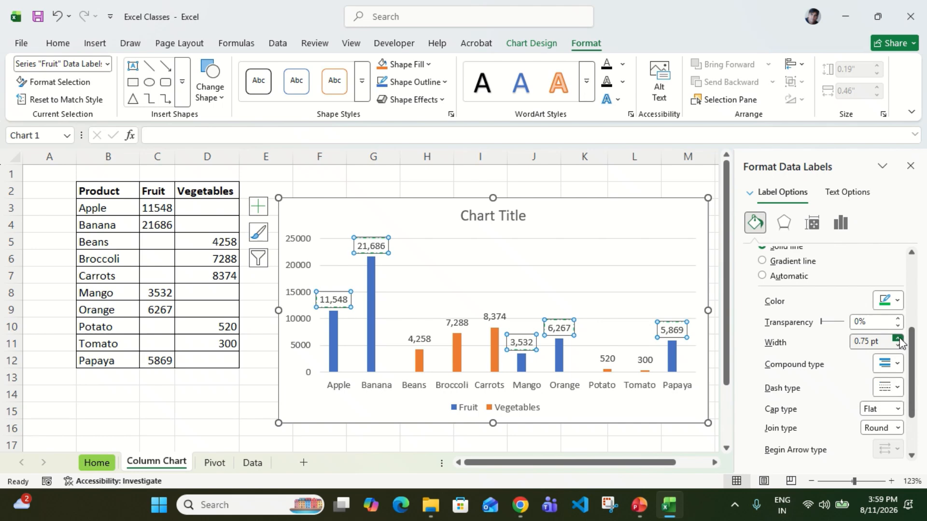
pyautogui.click(899, 339)
pyautogui.click(636, 287)
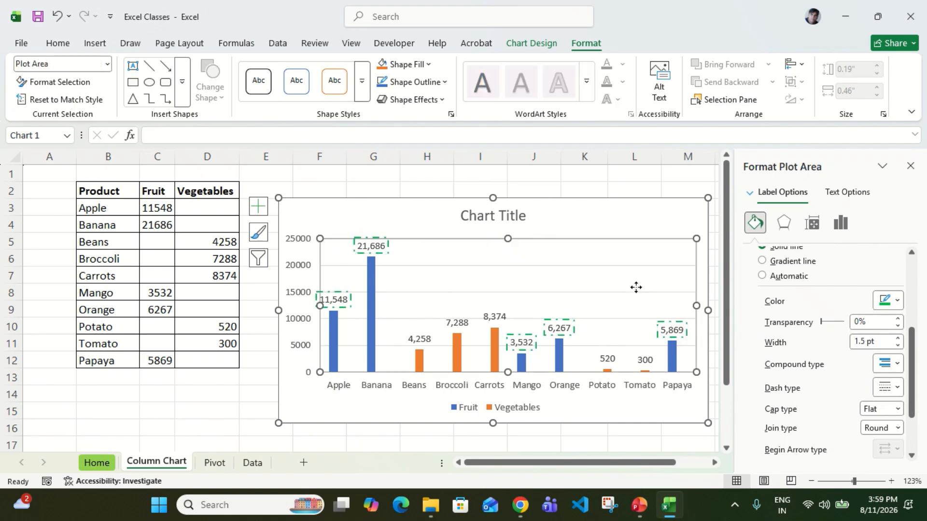
# Set the dash type of the Fruit data labels' border back to a continuous solid line.
pyautogui.click(548, 320)
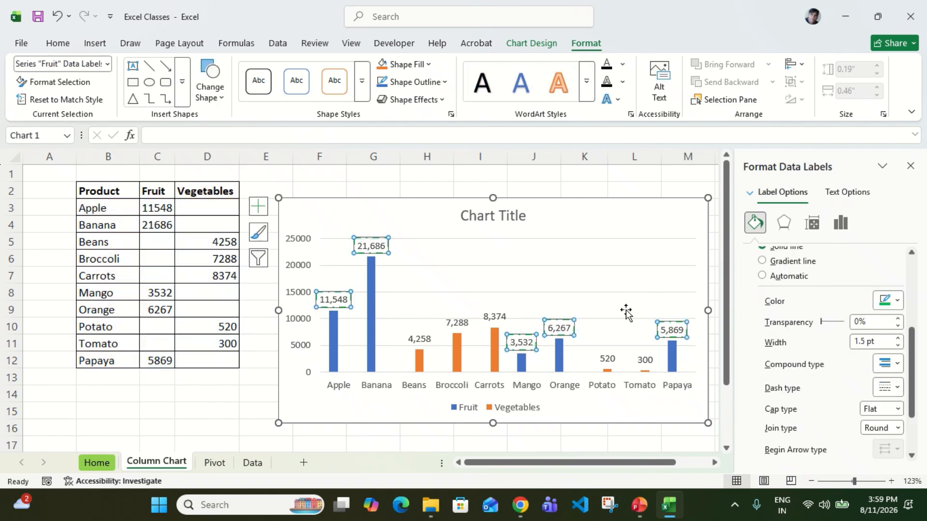
pyautogui.click(895, 395)
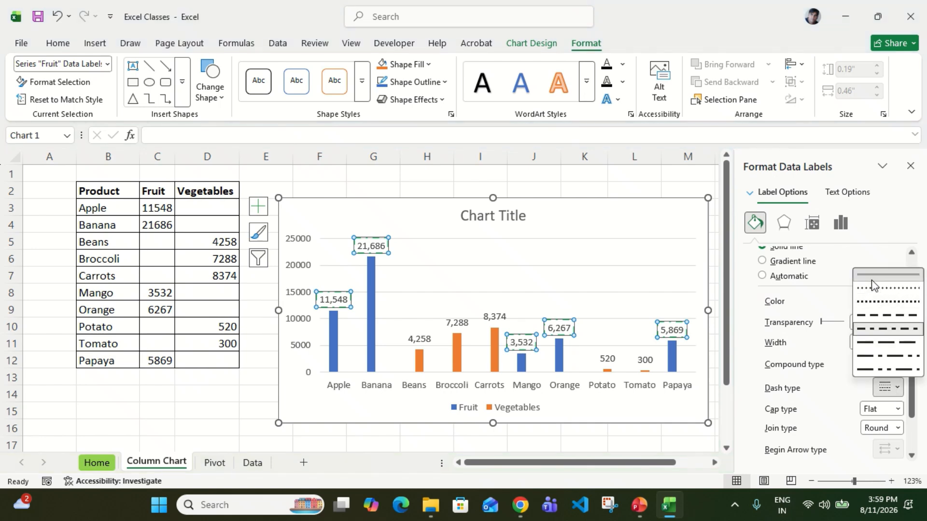
pyautogui.click(887, 274)
pyautogui.click(642, 380)
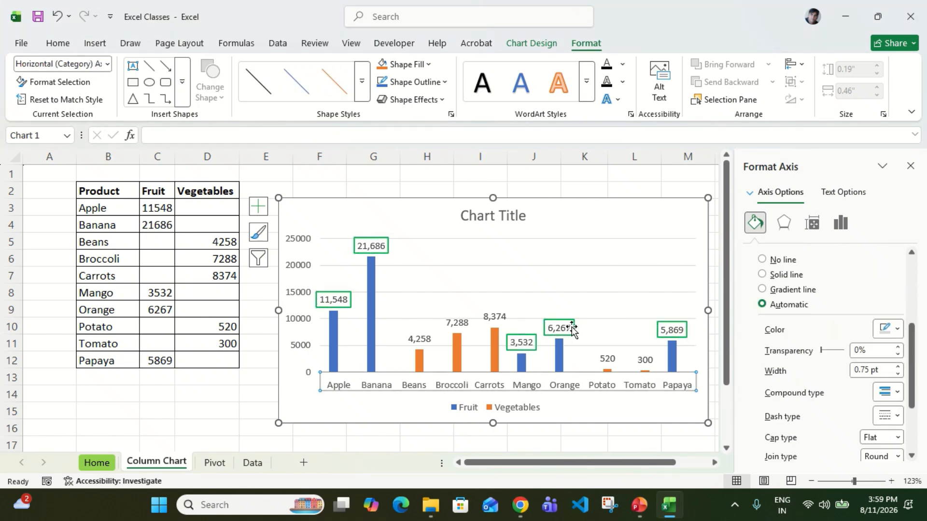
# Change the border color of the Fruit data labels to dark red.
pyautogui.click(571, 327)
pyautogui.click(897, 301)
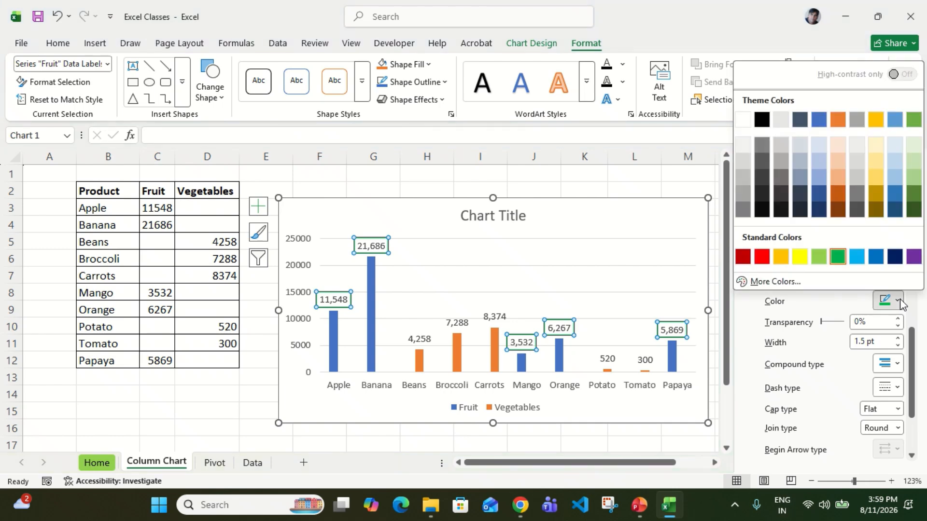
pyautogui.click(606, 286)
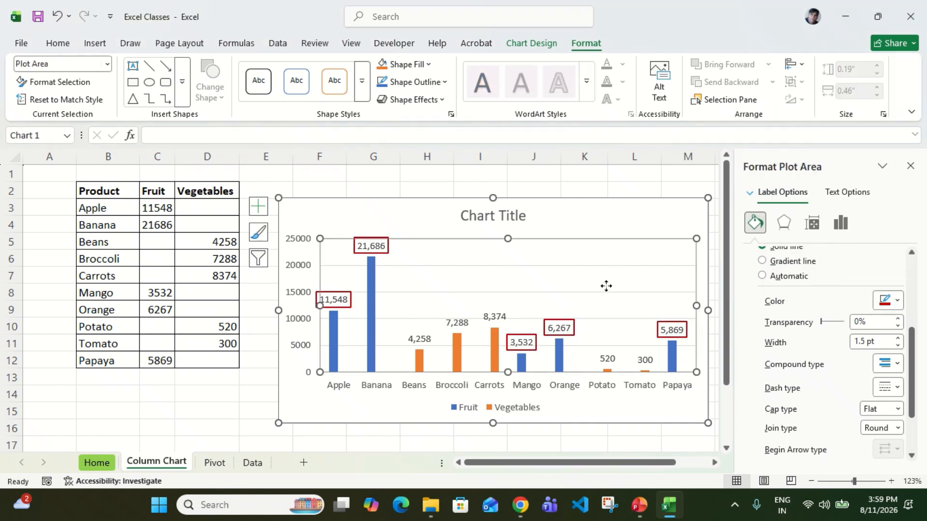
# Apply a solid gold fill to the Fruit data labels.
pyautogui.click(666, 329)
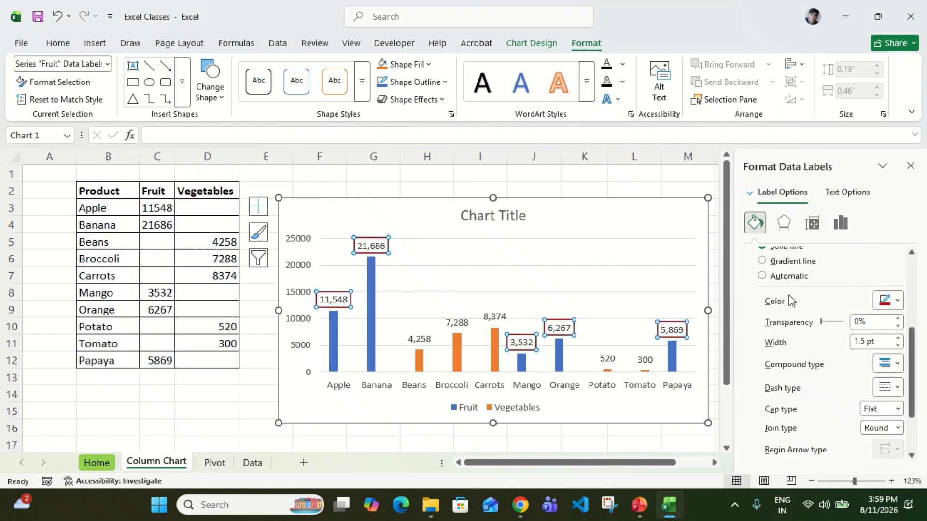
pyautogui.scroll(5, 792, 300)
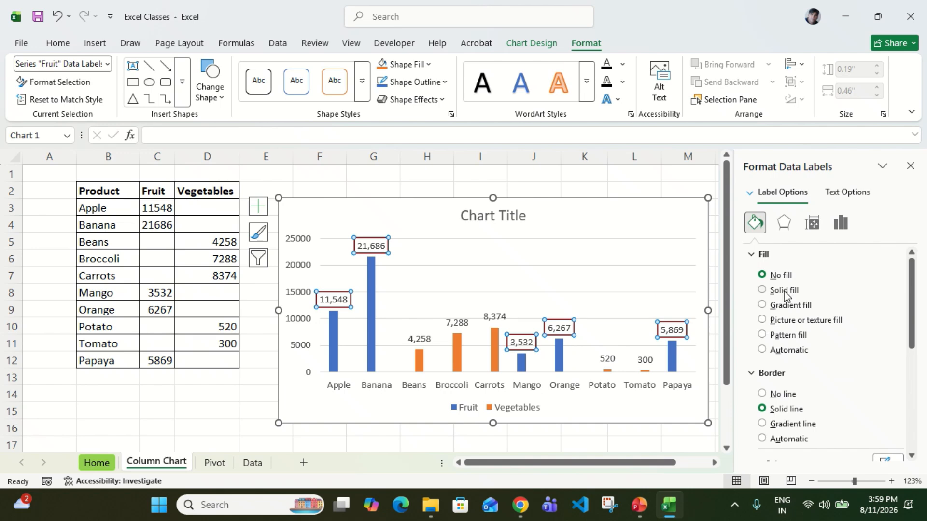
pyautogui.click(784, 291)
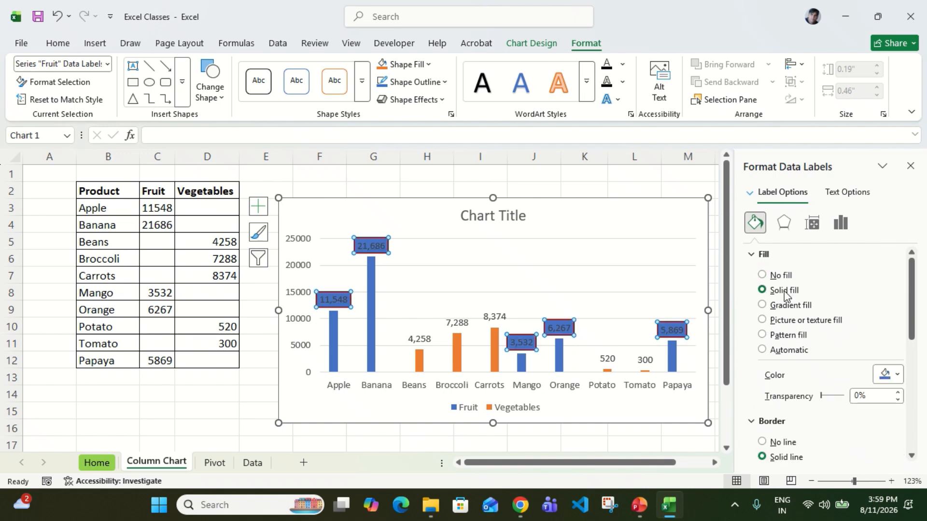
pyautogui.click(897, 375)
pyautogui.click(780, 331)
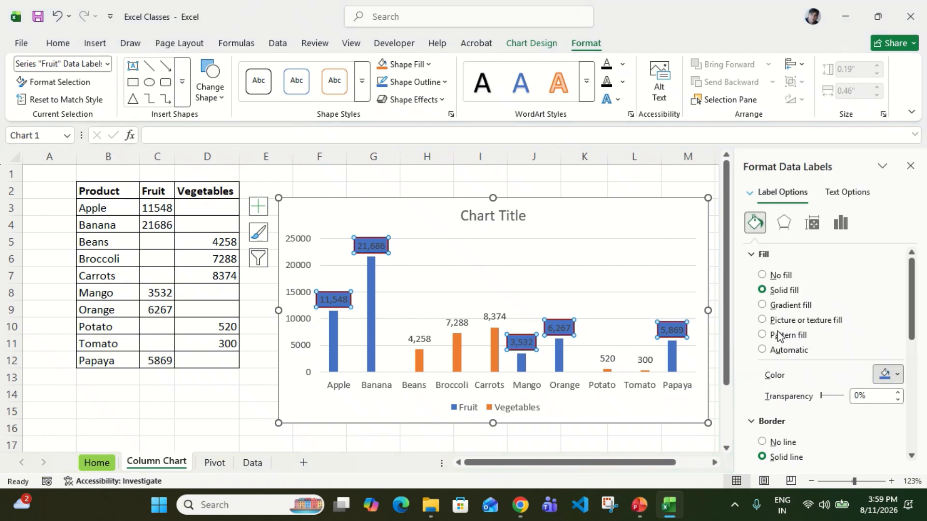
pyautogui.click(613, 308)
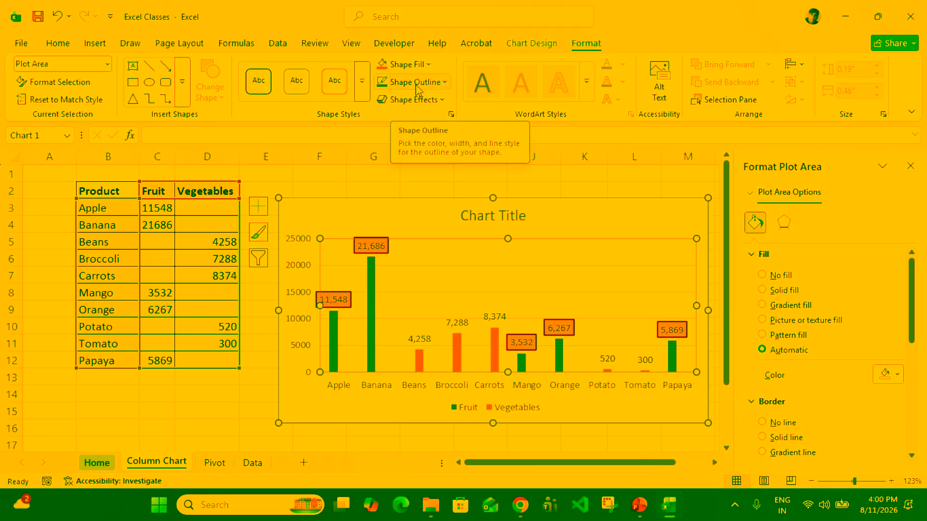
# Examine the WordArt styles and the shadow, glow, soft edge and bevel effect options for the Fruit data labels.
pyautogui.click(377, 249)
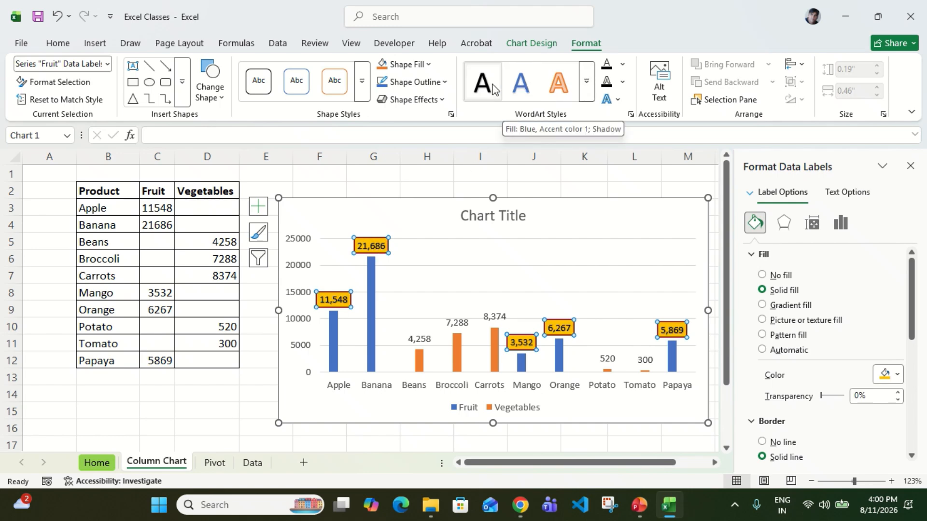
pyautogui.click(583, 88)
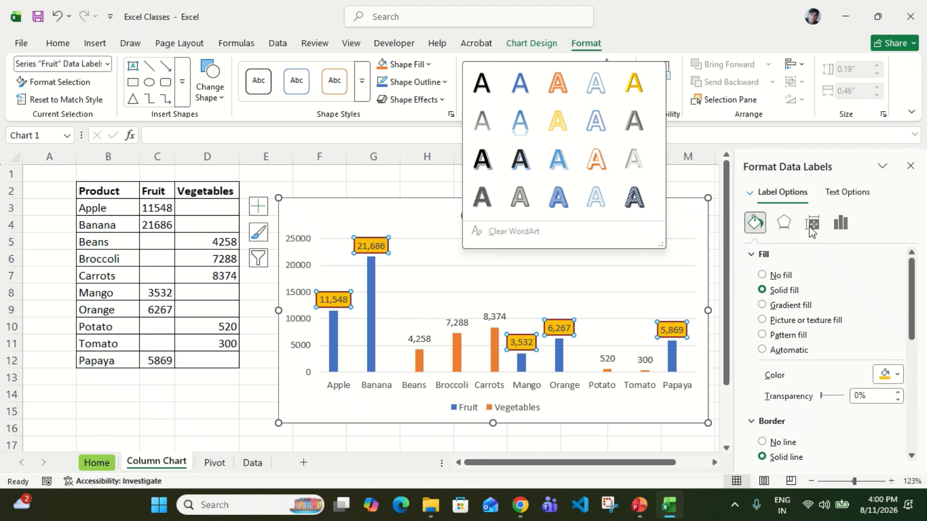
pyautogui.click(588, 47)
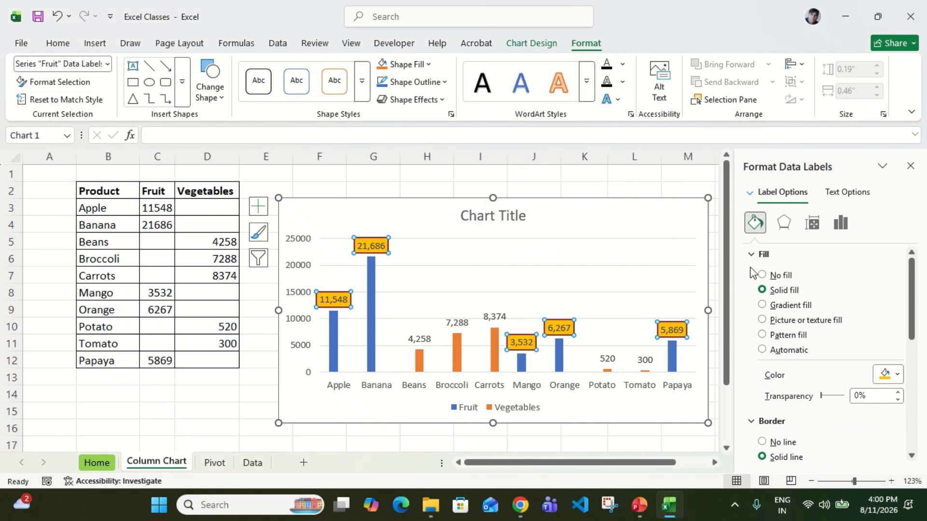
pyautogui.click(751, 253)
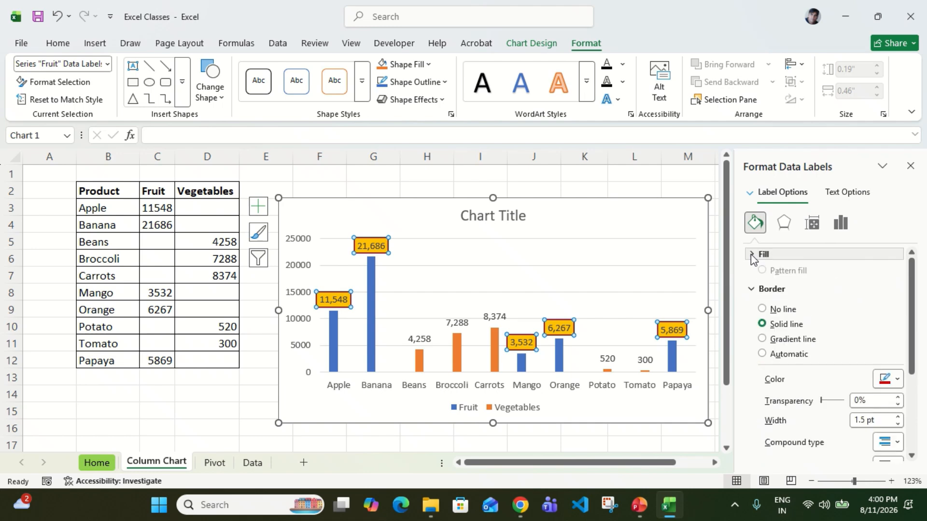
pyautogui.click(779, 231)
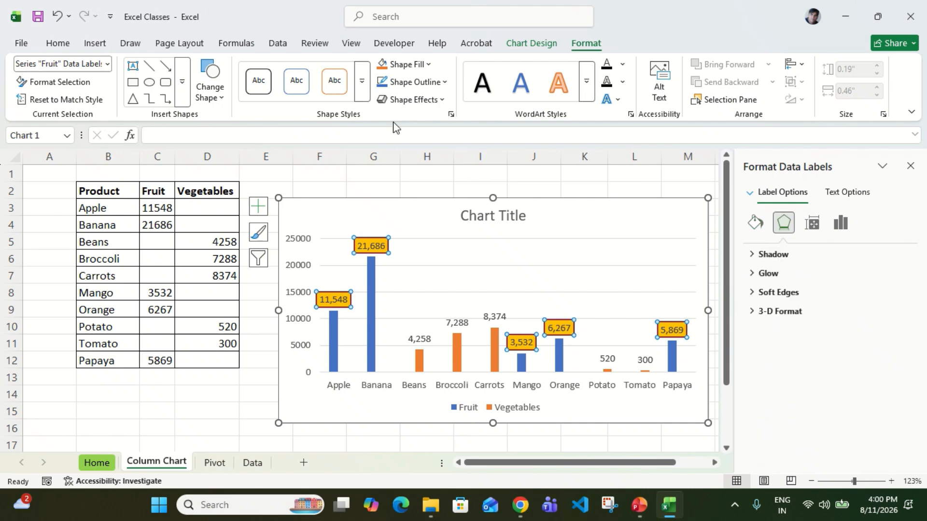
pyautogui.click(440, 100)
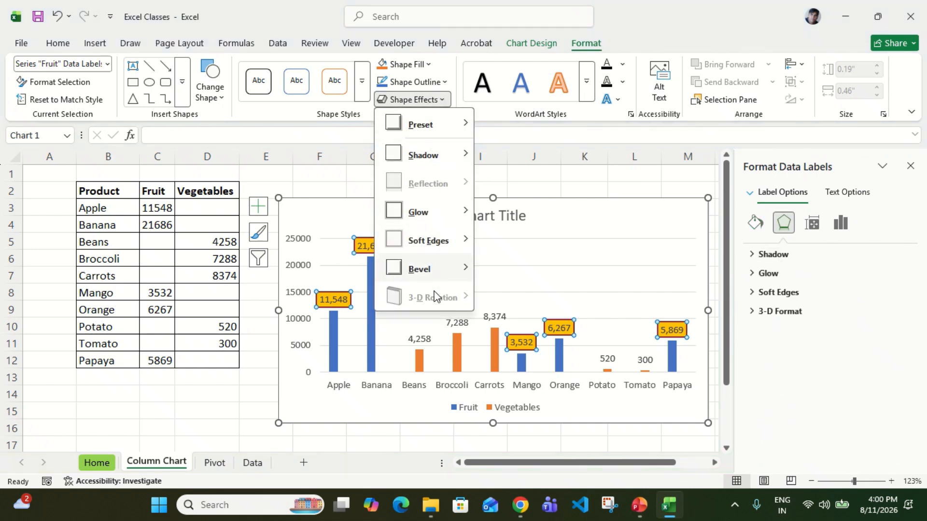
pyautogui.click(582, 200)
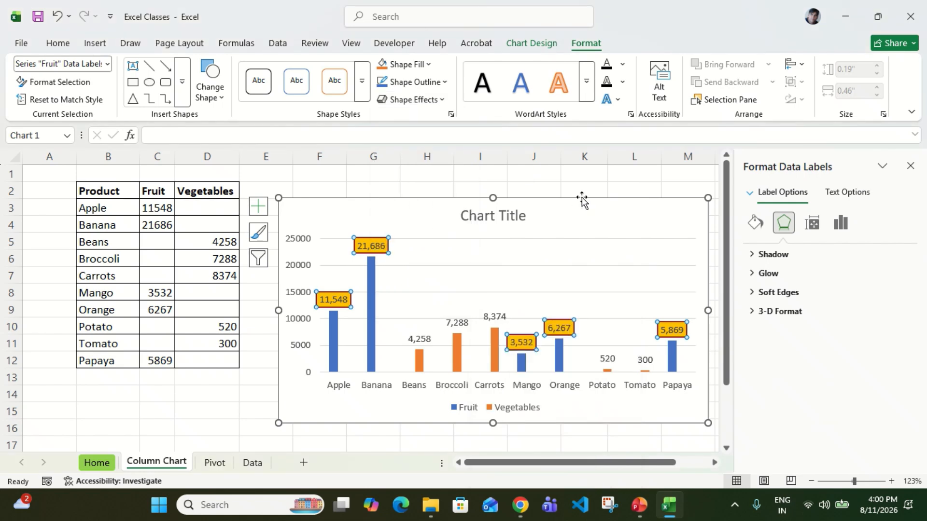
pyautogui.click(371, 245)
pyautogui.click(434, 271)
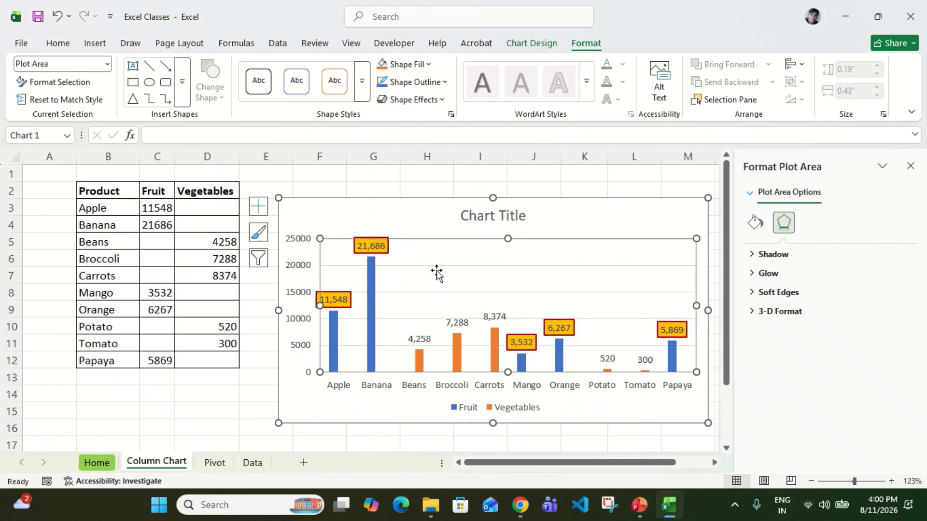
# Review the content and position options for the Fruit data labels and compare them with the chart's data label placement choices.
pyautogui.click(377, 247)
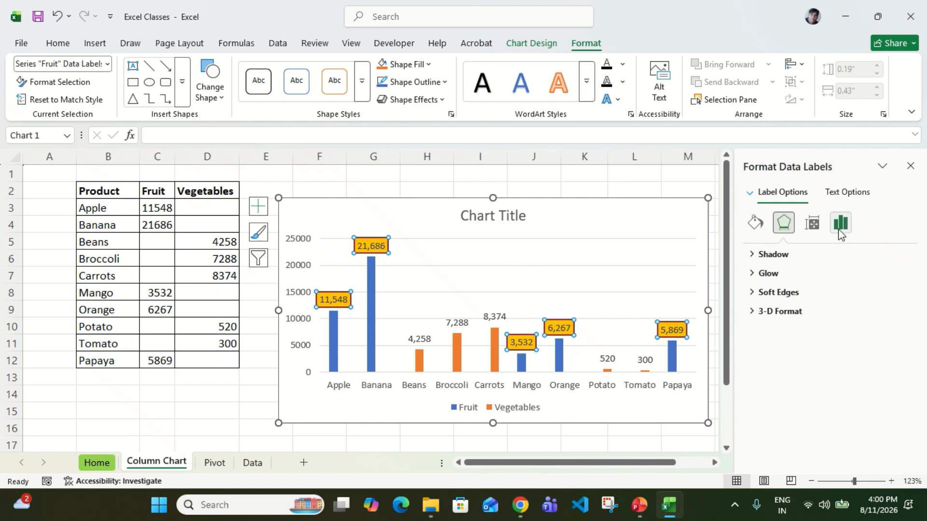
pyautogui.click(841, 222)
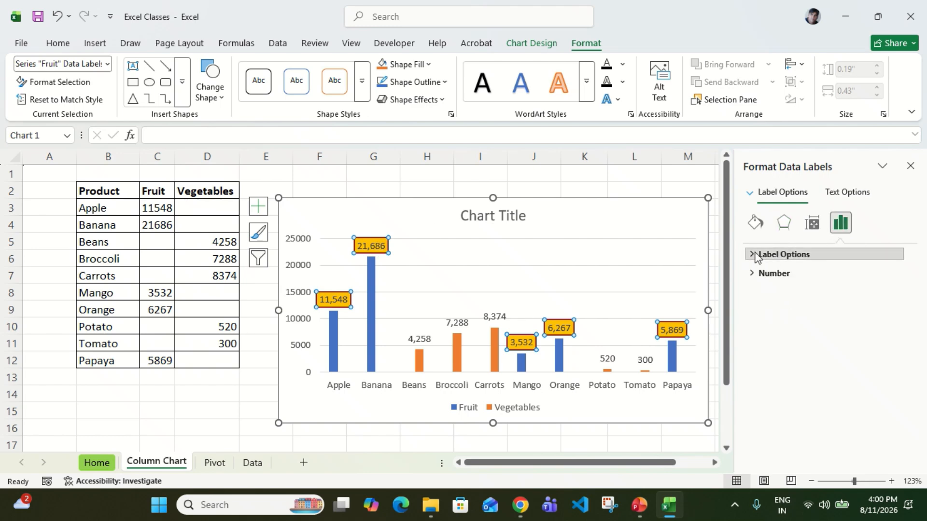
pyautogui.click(773, 254)
pyautogui.scroll(-1, 837, 332)
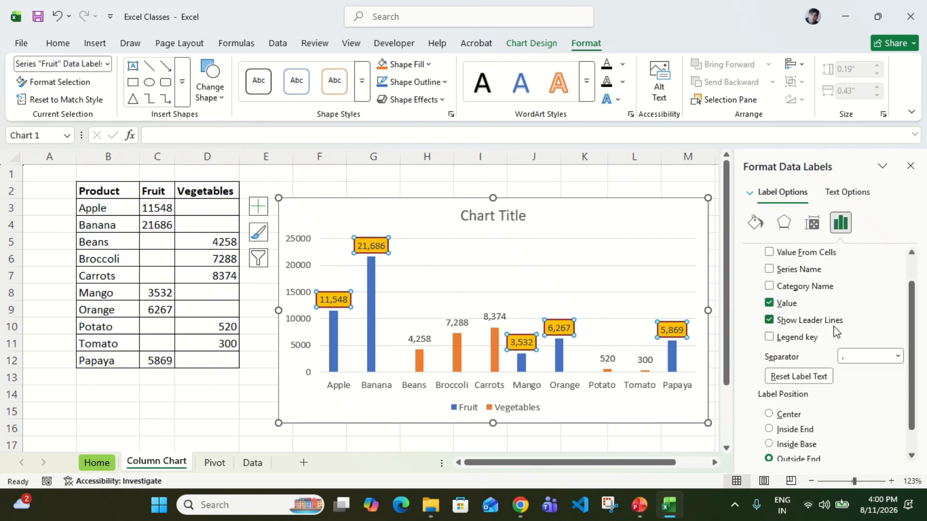
pyautogui.scroll(-1, 837, 333)
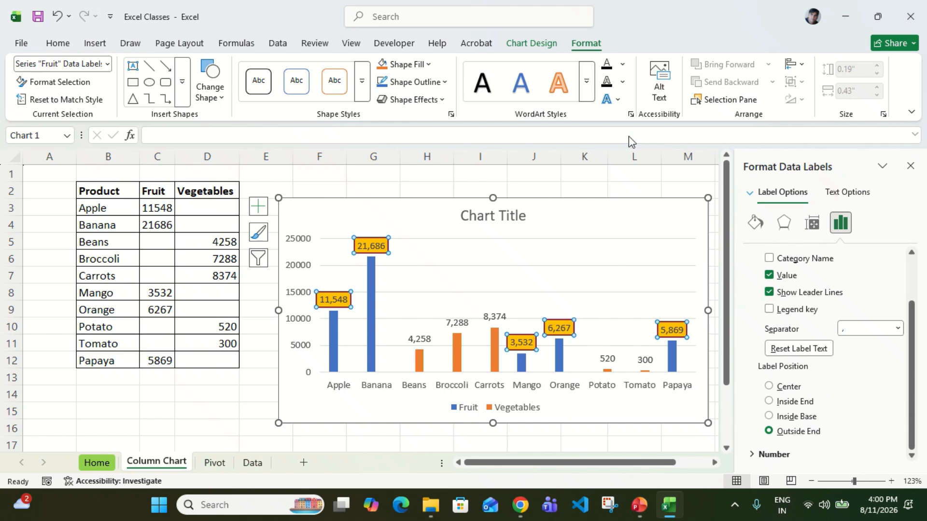
pyautogui.click(531, 43)
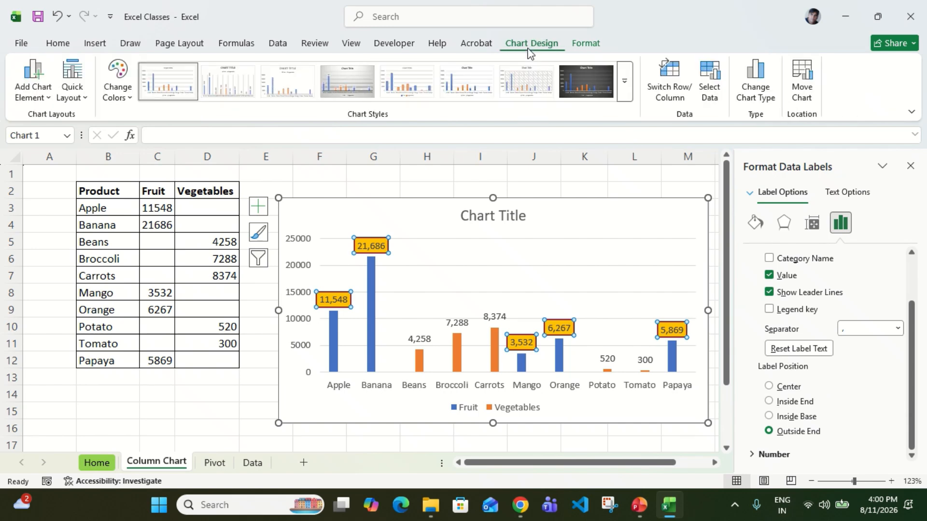
pyautogui.click(46, 97)
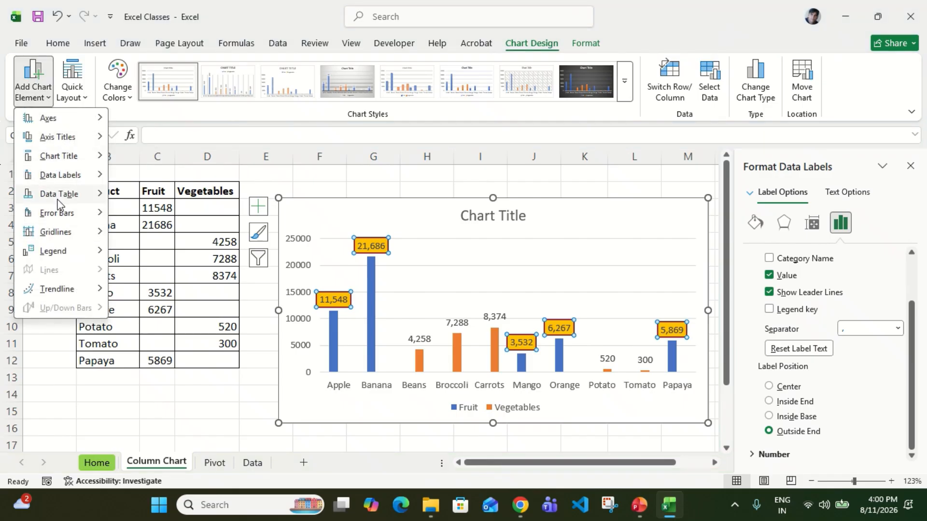
pyautogui.moveTo(75, 179)
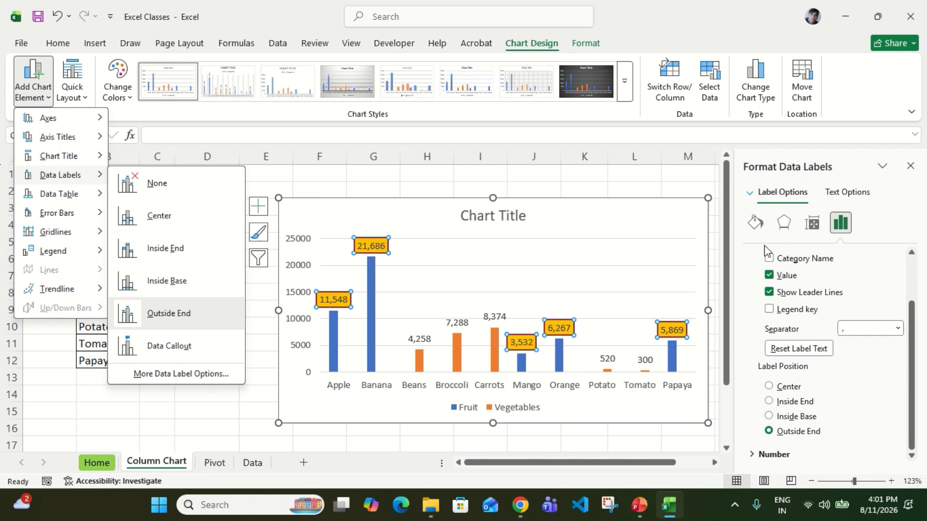
pyautogui.click(585, 43)
pyautogui.click(533, 45)
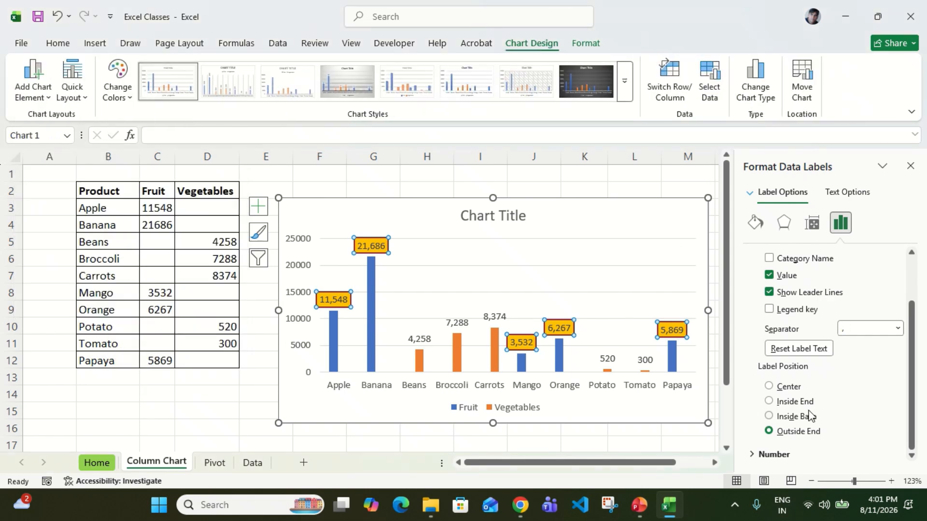
# Change the number format category of the Fruit data labels to Accounting, then deselect the labels by selecting the chart area.
pyautogui.scroll(1, 809, 415)
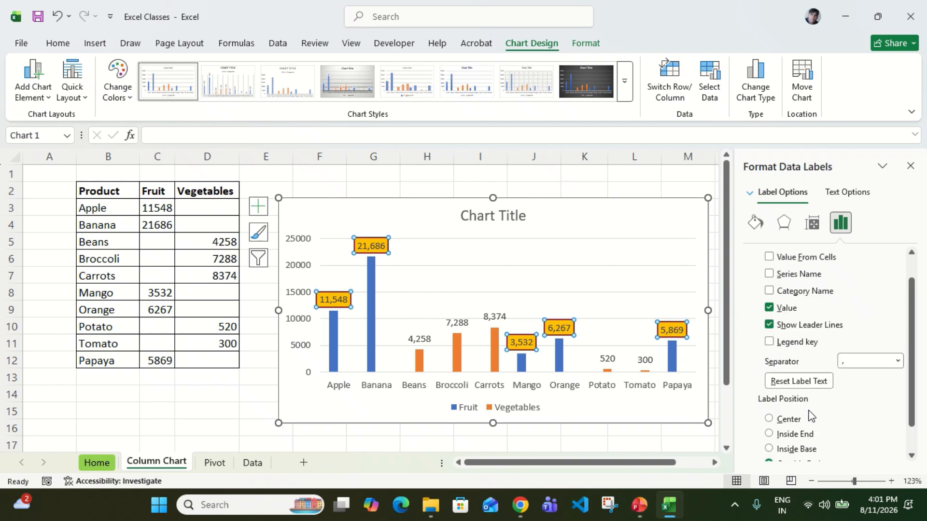
pyautogui.scroll(-1, 808, 414)
pyautogui.click(751, 455)
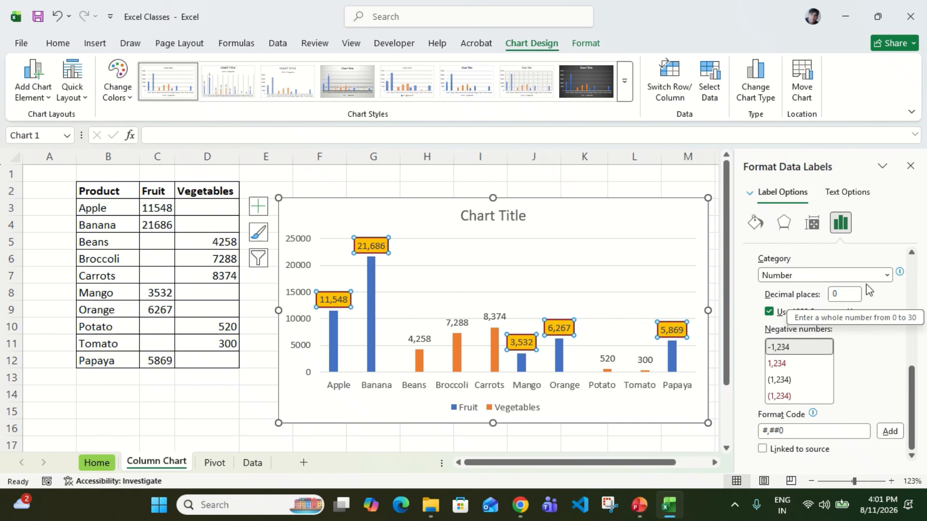
pyautogui.click(887, 275)
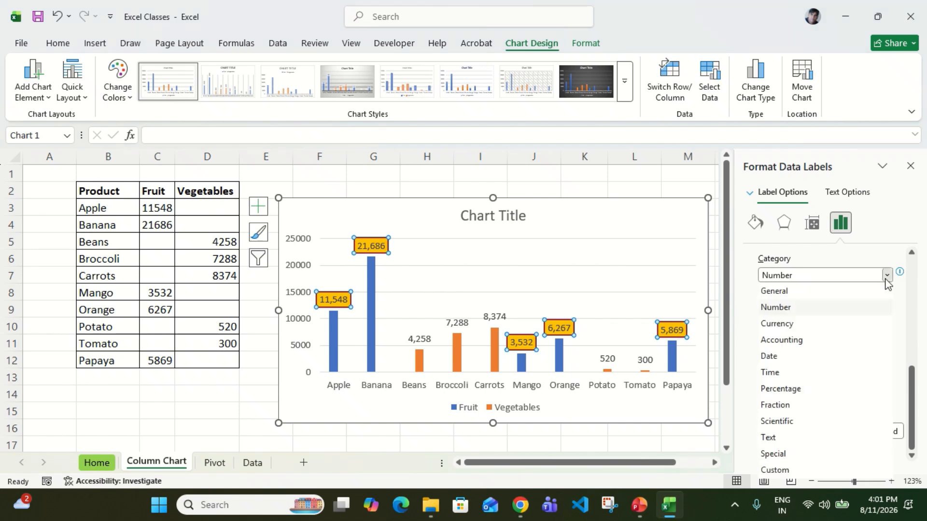
pyautogui.click(802, 340)
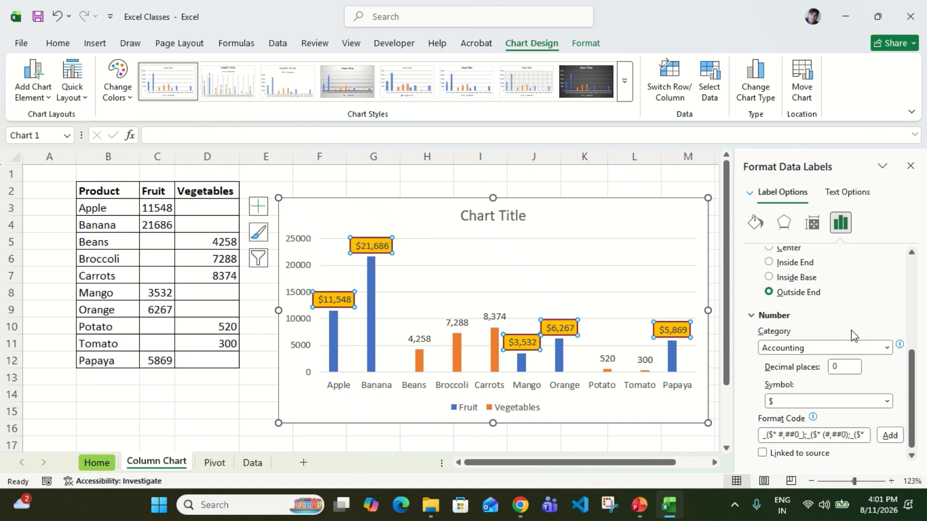
pyautogui.scroll(-1, 851, 330)
pyautogui.scroll(3, 851, 330)
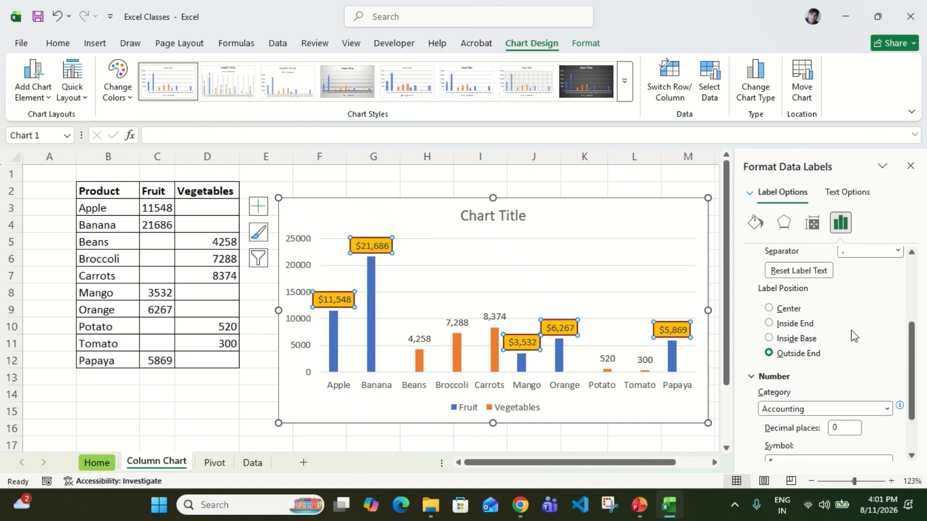
pyautogui.click(750, 381)
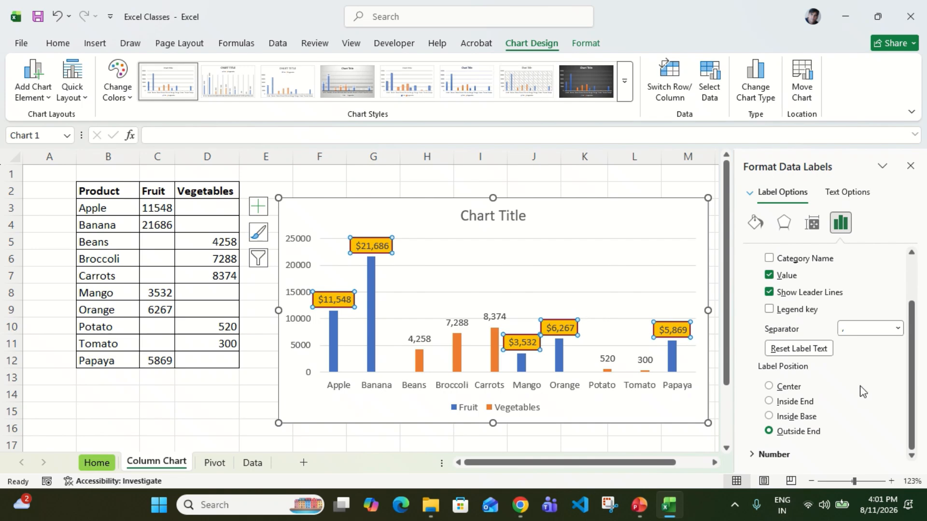
pyautogui.scroll(2, 862, 392)
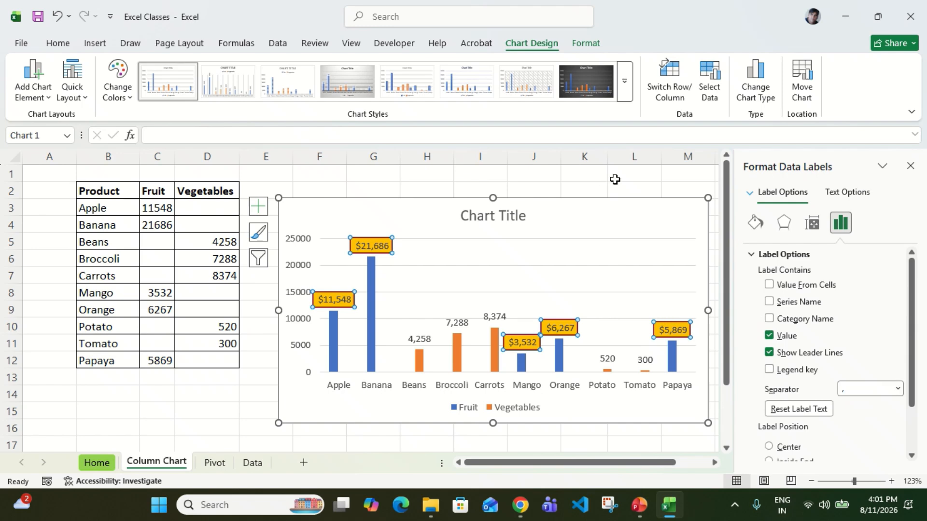
pyautogui.click(605, 207)
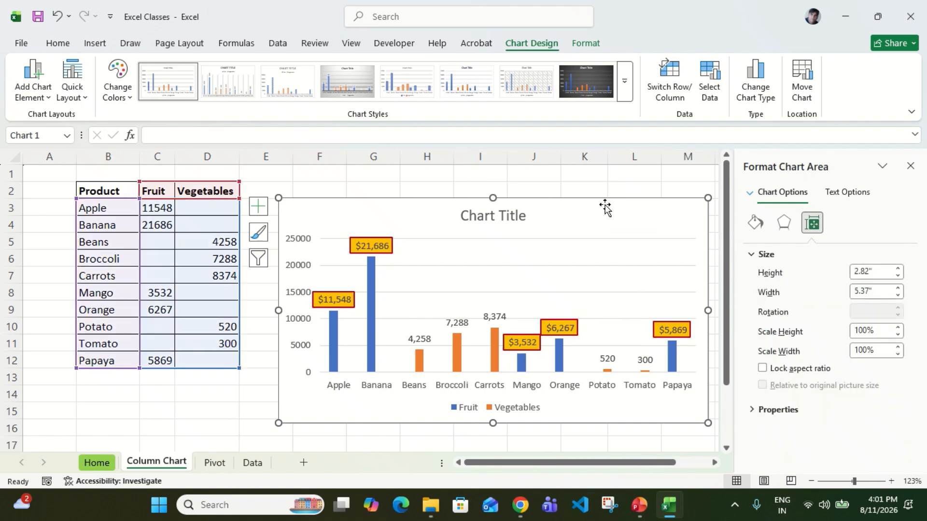